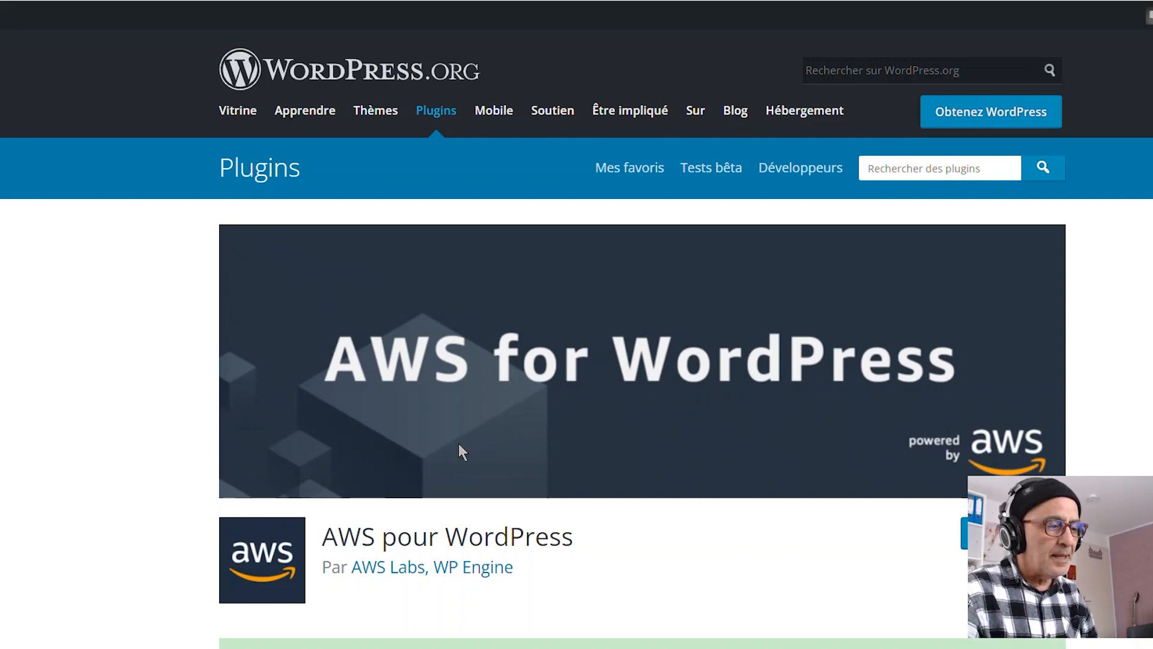
Examine the AWS for WordPress plugin page, including its description, version details and configuration notes
scroll(468, 386, "down", 5)
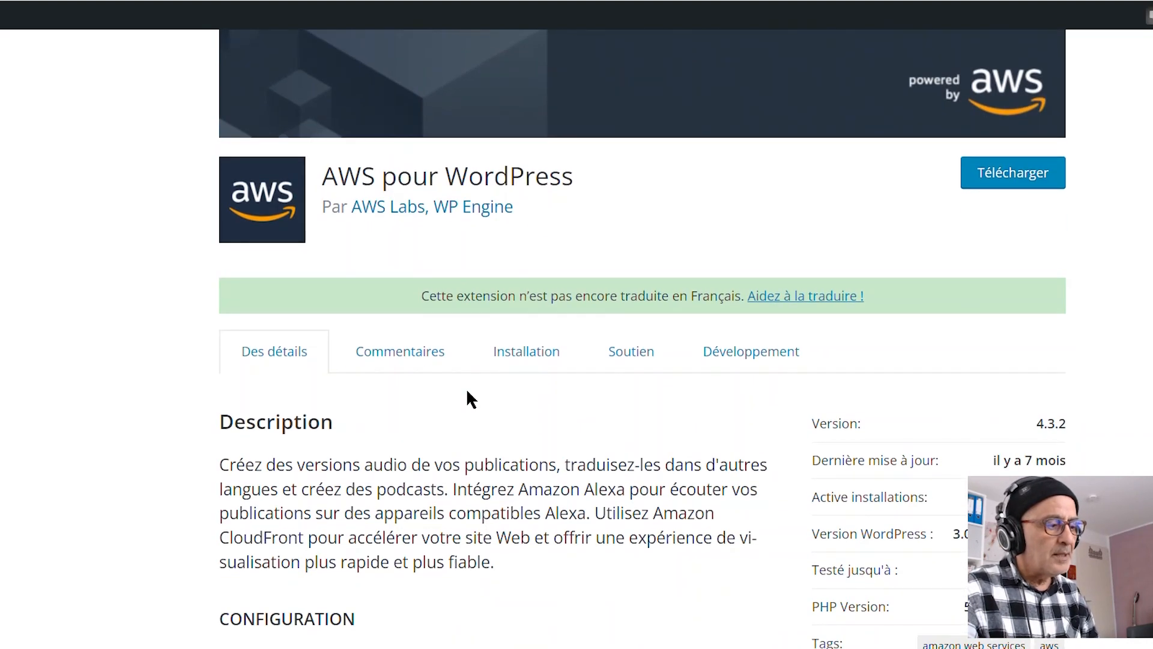
scroll(467, 391, "down", 3)
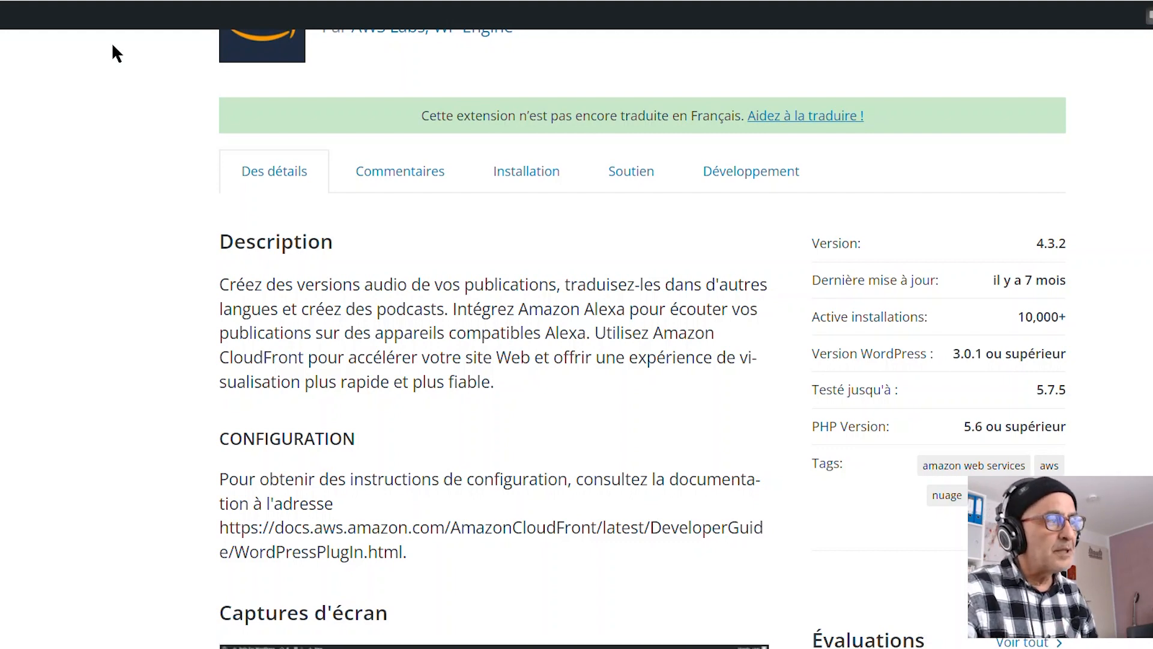
scroll(154, 456, "up", 5)
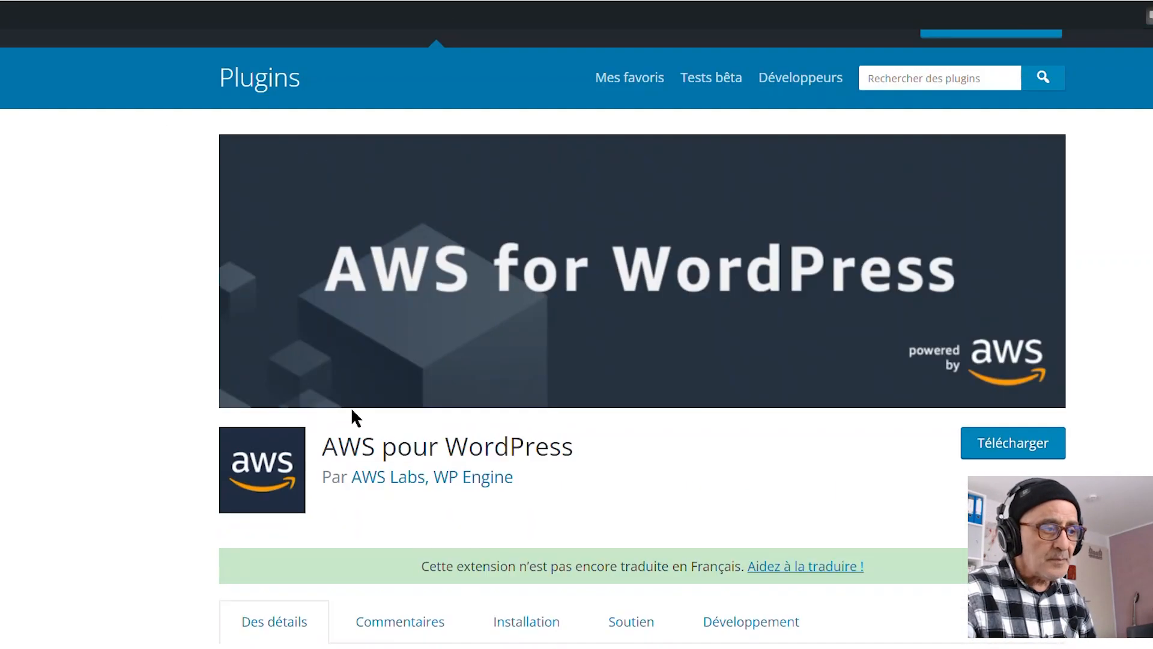
scroll(409, 414, "down", 2)
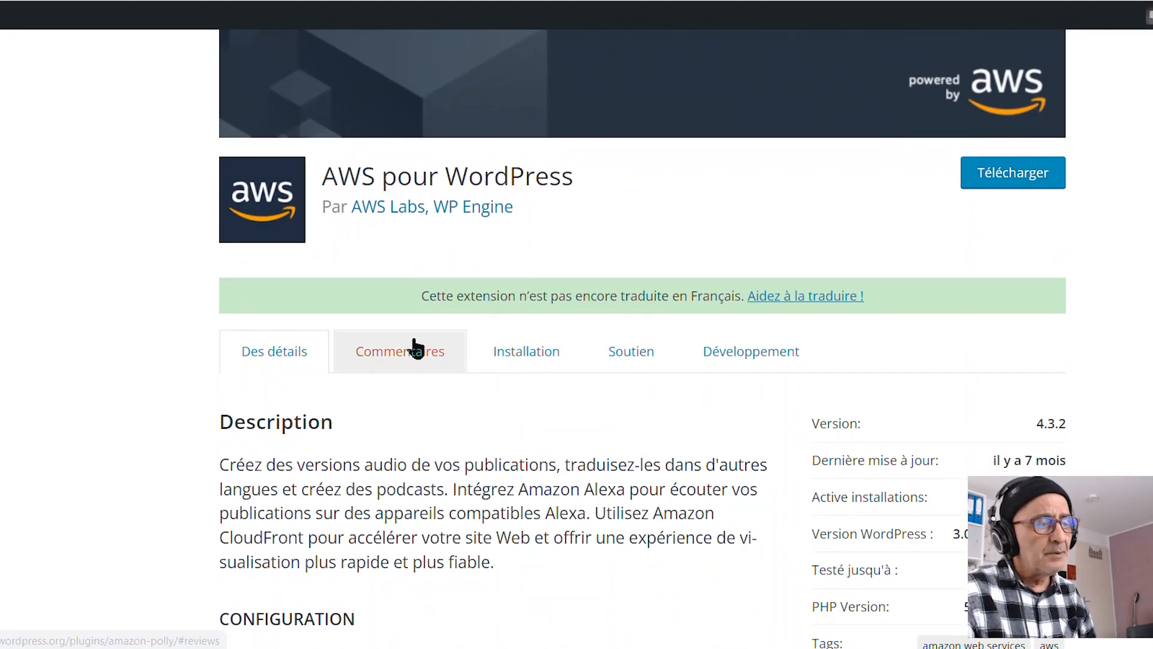
scroll(506, 250, "up", 5)
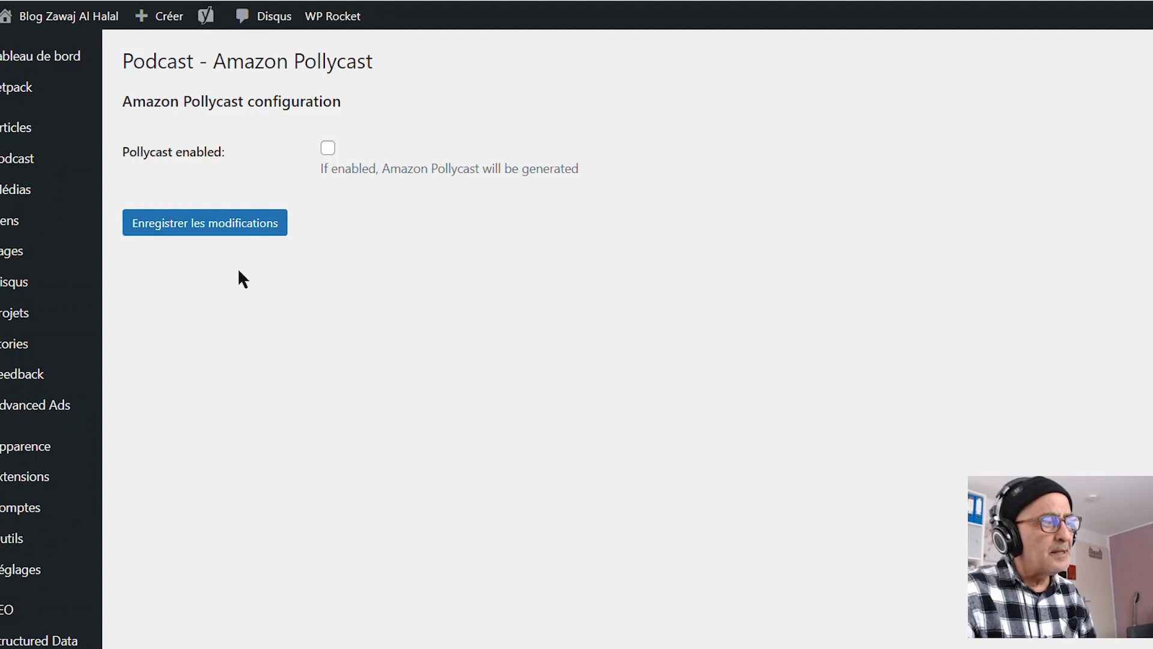
Switch to the blog's WordPress admin and open the AWS General settings to review the key and region fields
scroll(144, 373, "down", 5)
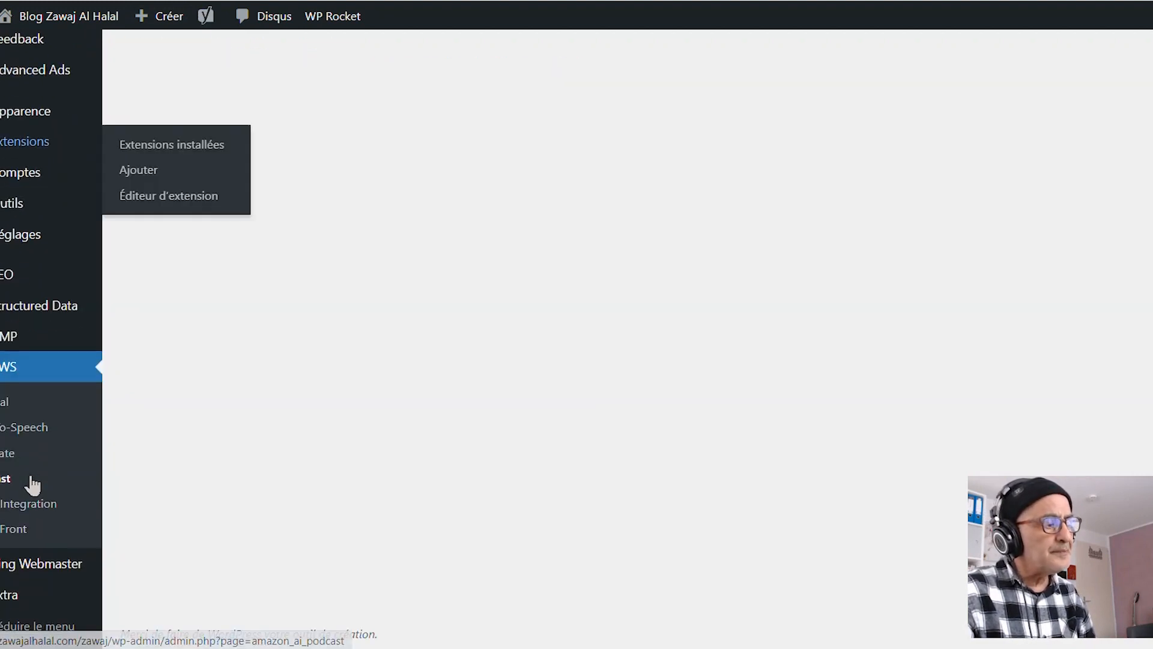
left_click(3, 402)
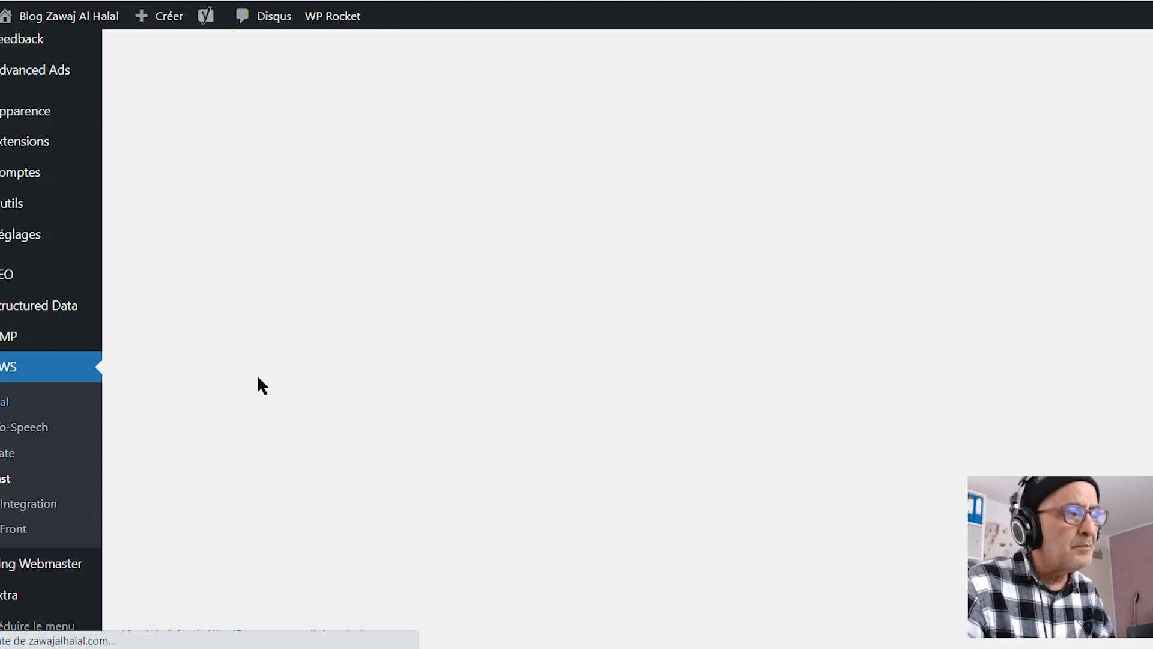
scroll(259, 378, "down", 1)
scroll(323, 408, "up", 1)
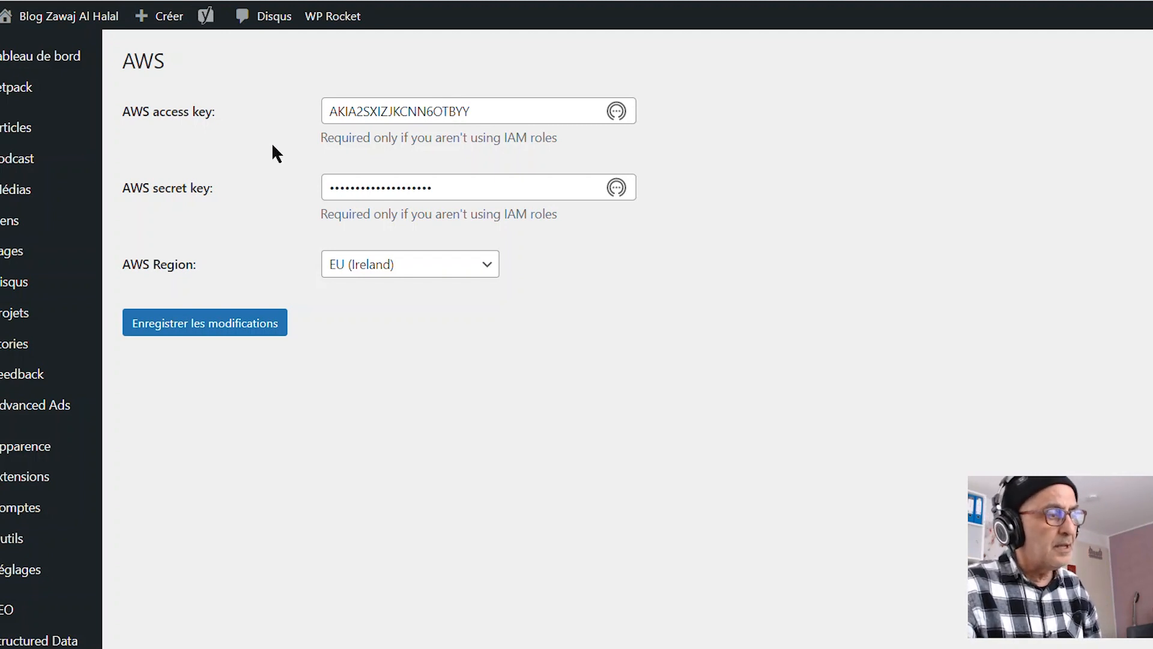
scroll(283, 193, "down", 5)
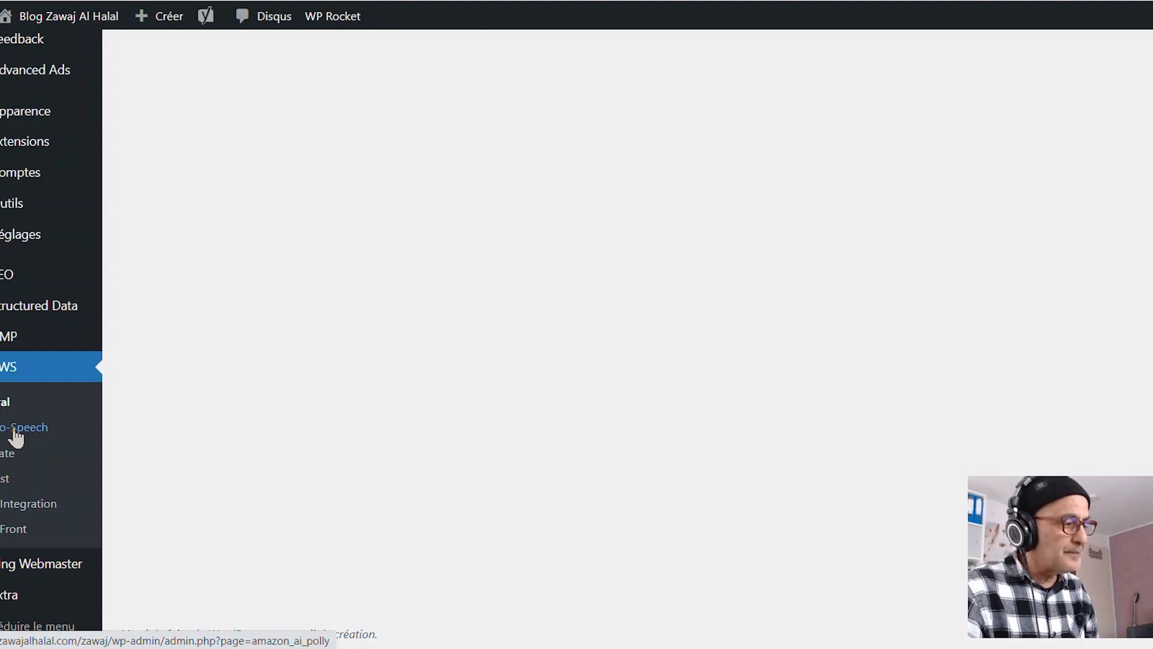
scroll(210, 369, "up", 5)
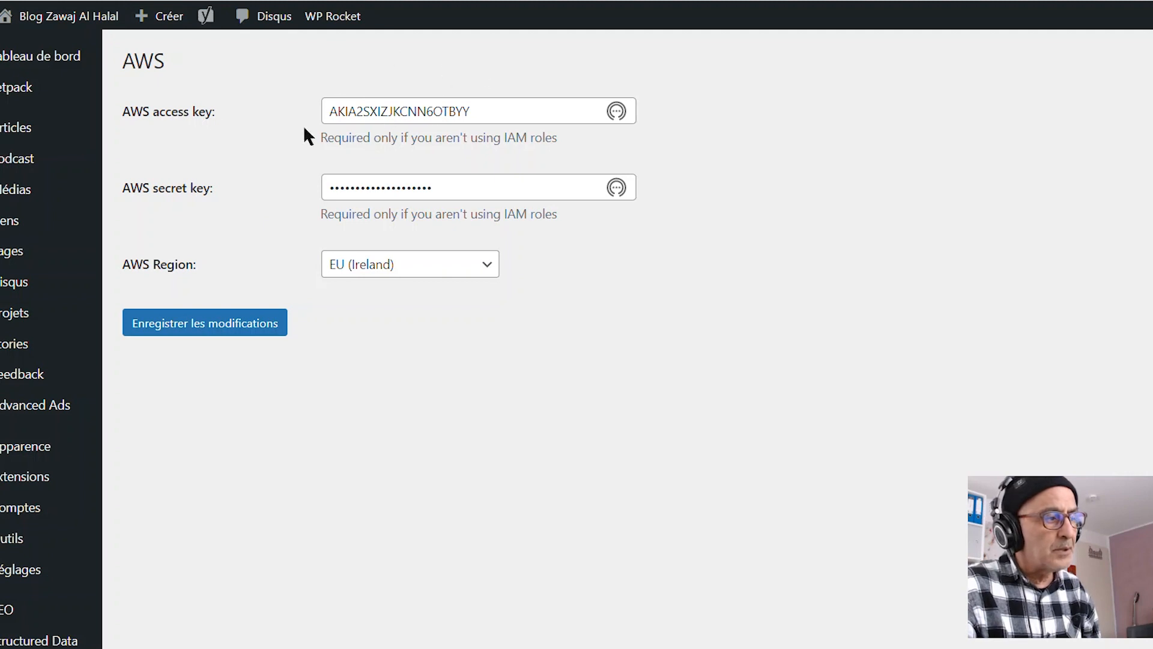
Open the AWS plugin's Text-To-Speech settings to view the Amazon Polly source language and enabling option
scroll(153, 431, "down", 5)
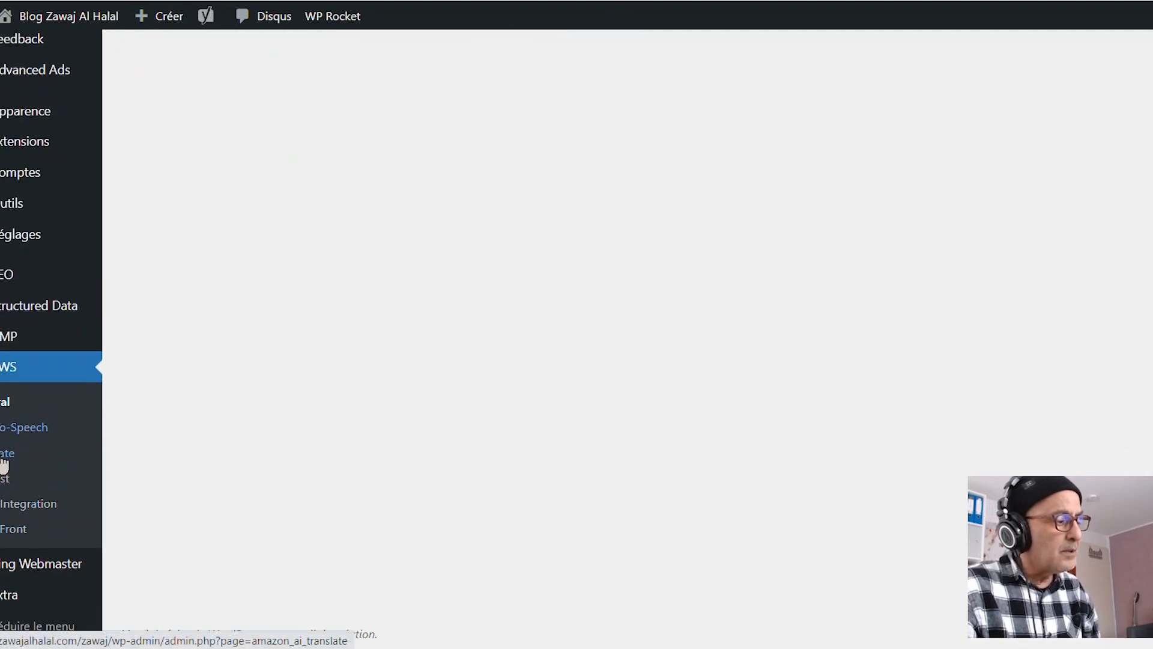
left_click(6, 431)
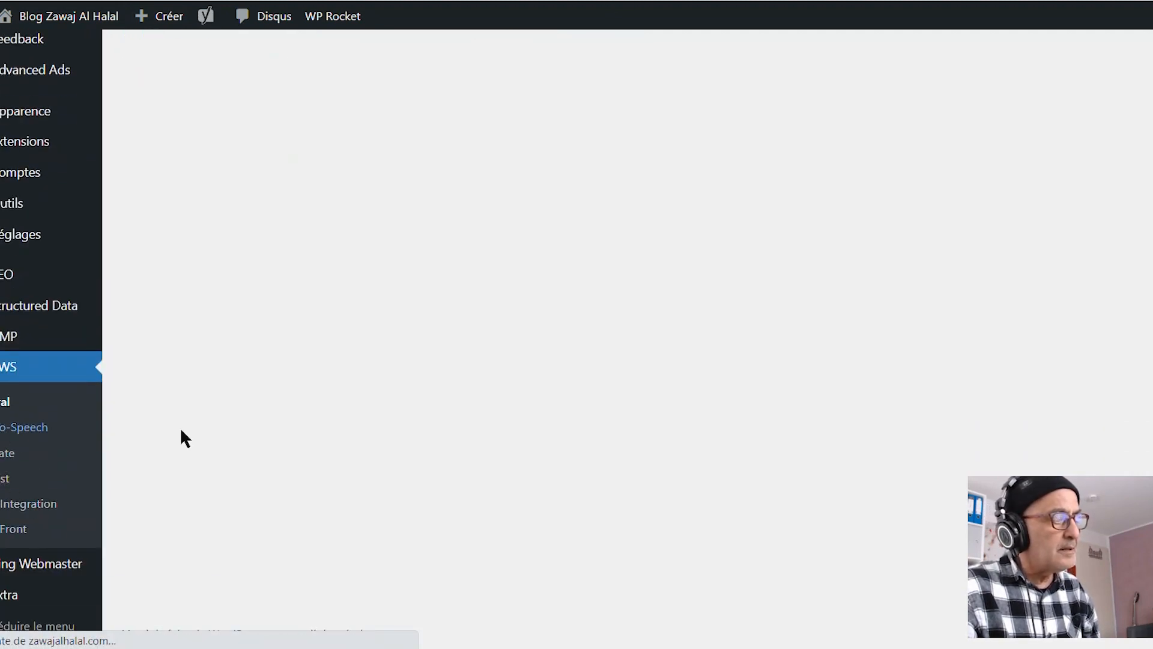
scroll(181, 428, "up", 5)
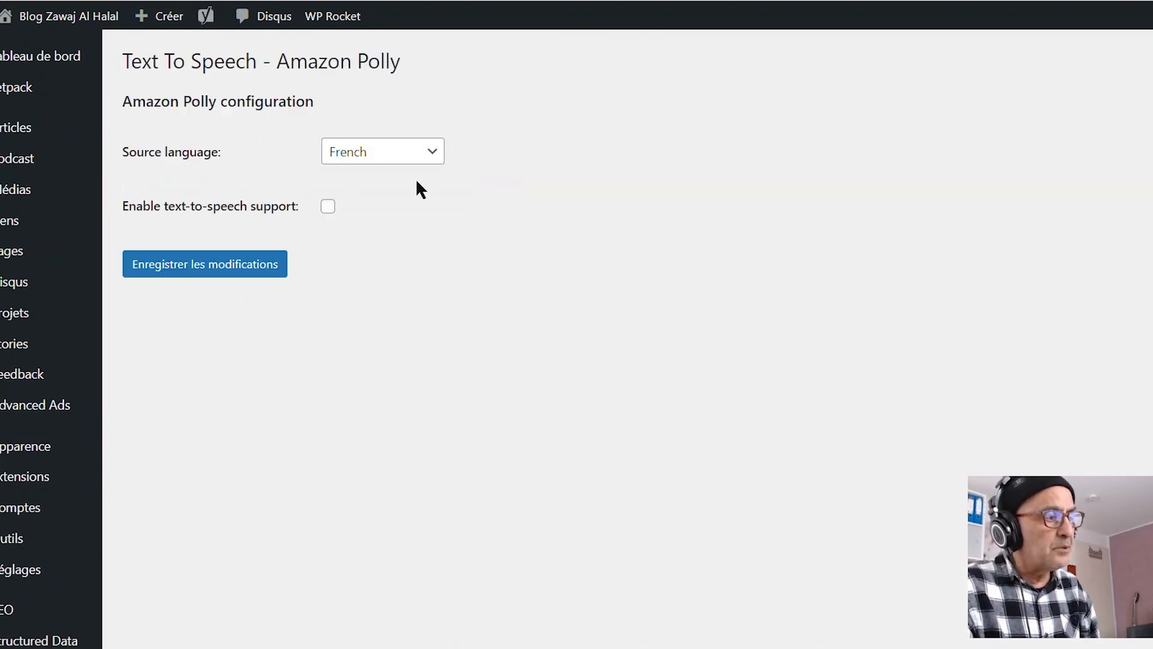
Open the AWS plugin's Translate configuration and look through the target languages with their labels and display options
scroll(384, 198, "down", 5)
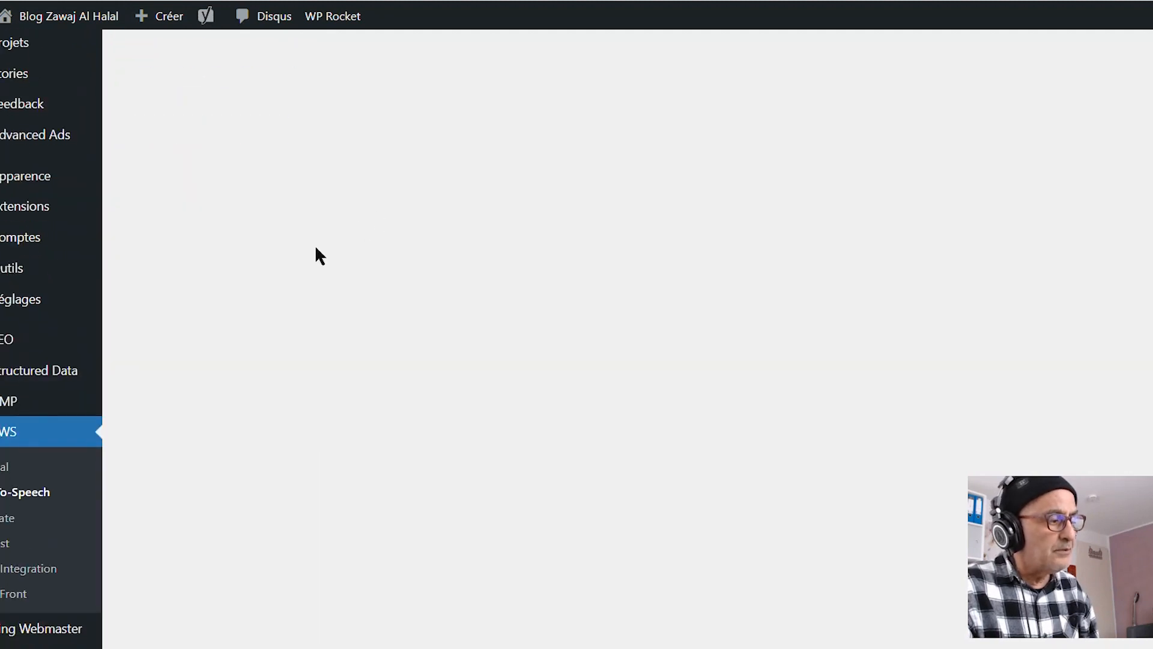
left_click(5, 457)
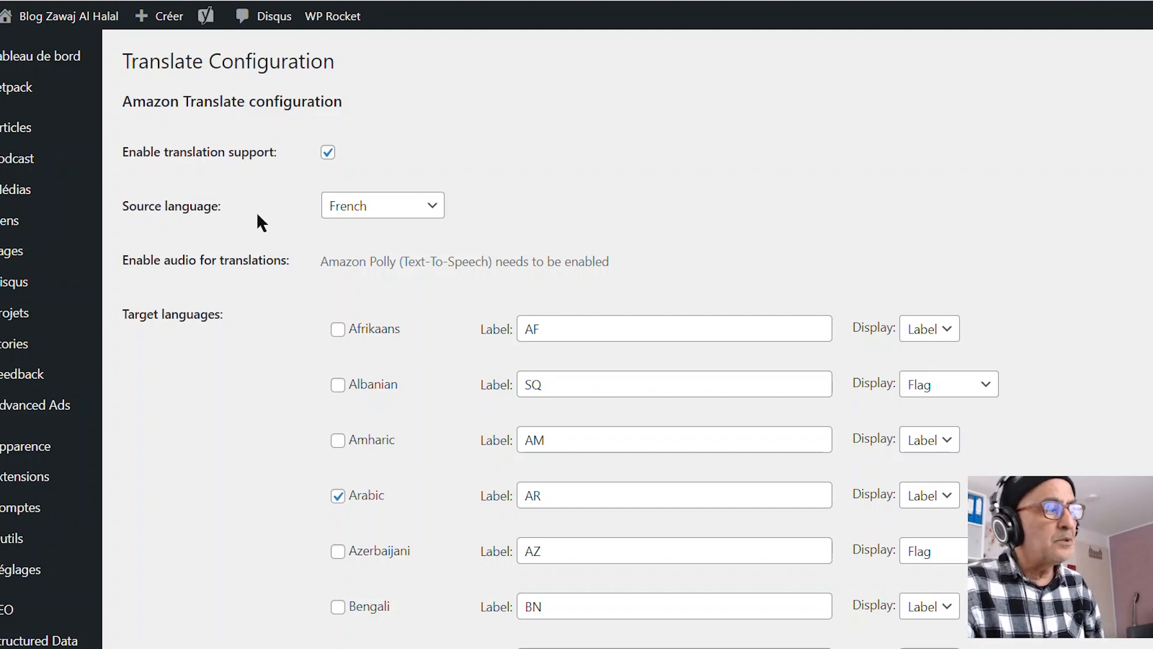
scroll(481, 329, "down", 15)
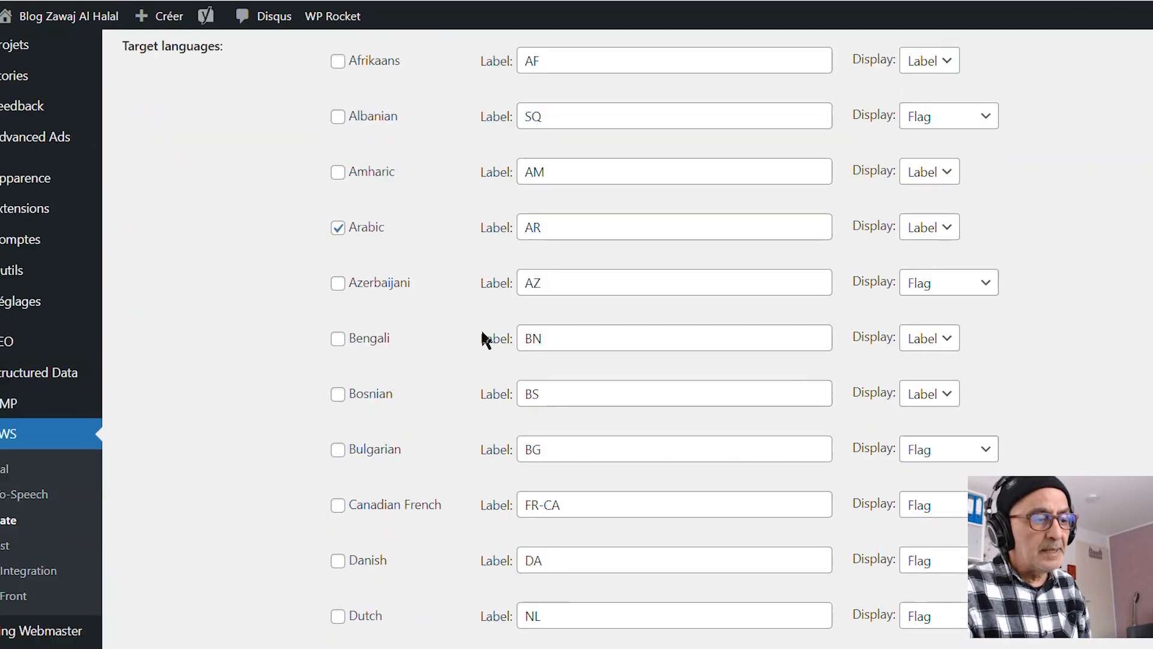
scroll(481, 329, "down", 17)
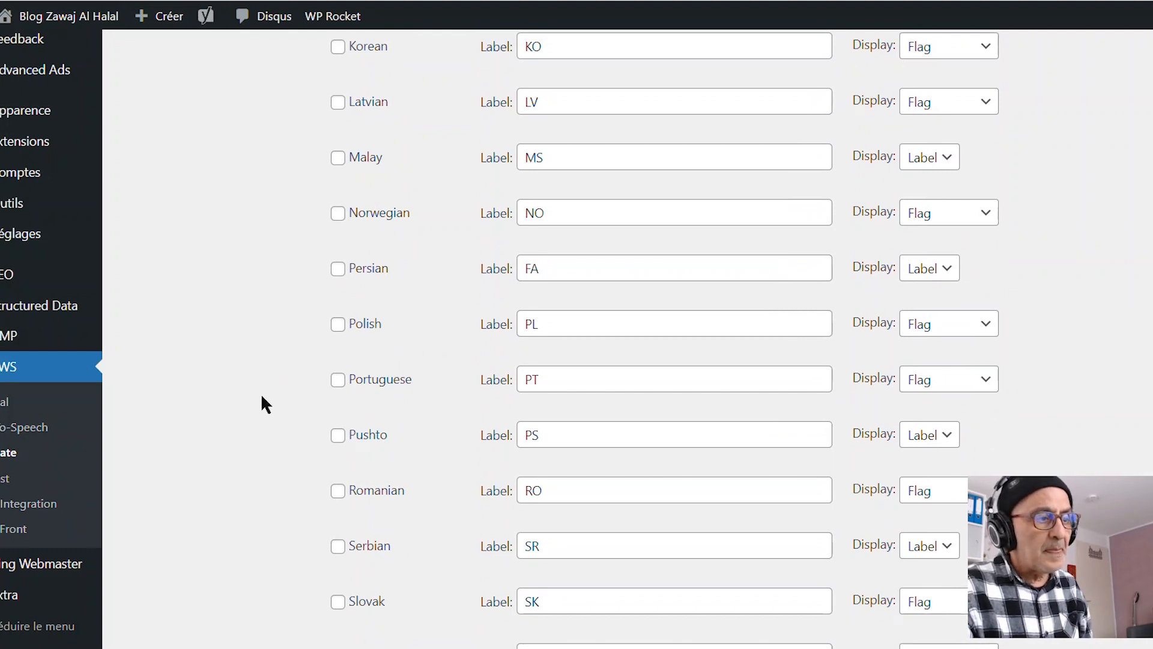
scroll(252, 399, "up", 2)
scroll(6, 510, "down", 3)
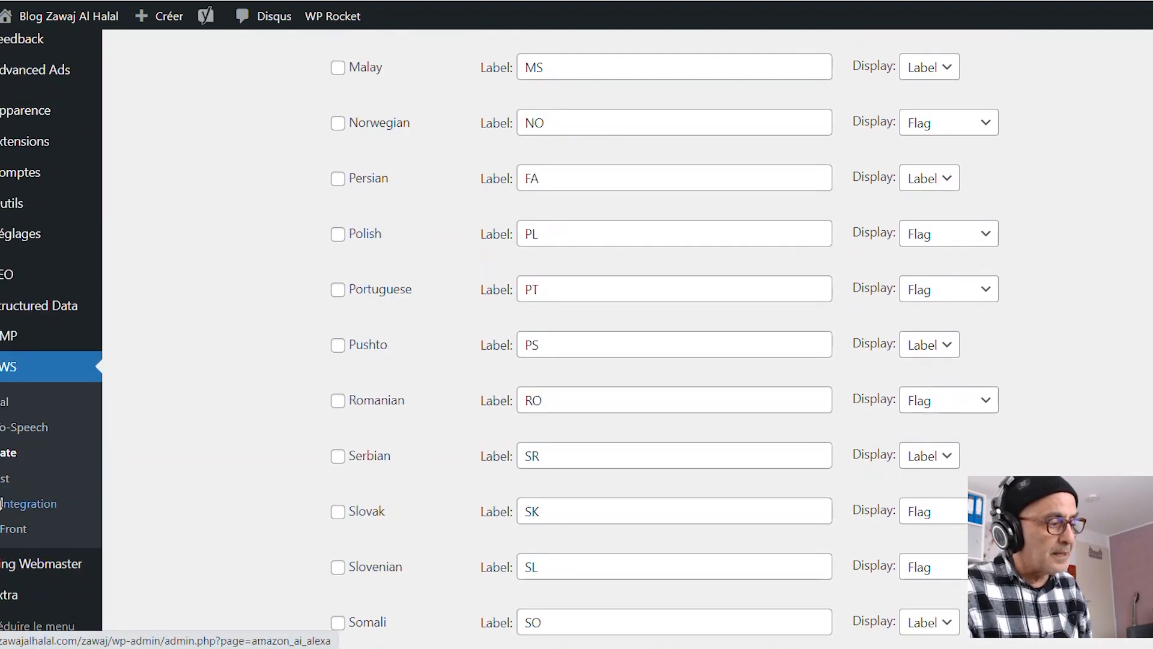
Open the AWS plugin's Podcast settings to view the Amazon Pollycast configuration
left_click(3, 504)
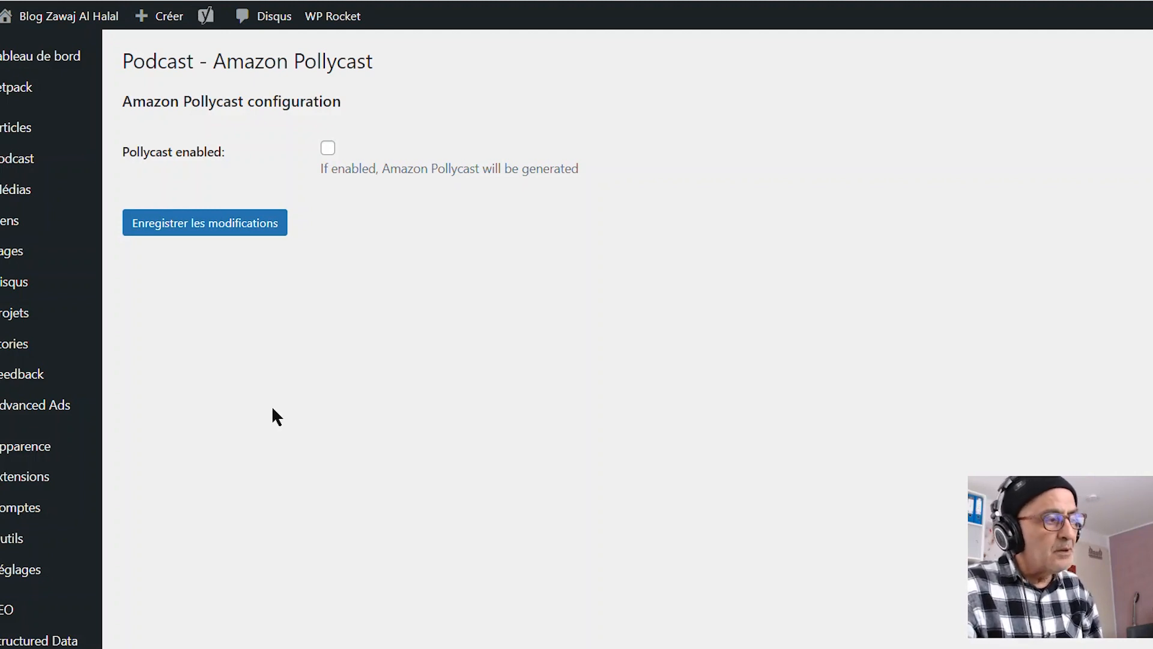
scroll(272, 412, "down", 3)
scroll(272, 411, "up", 3)
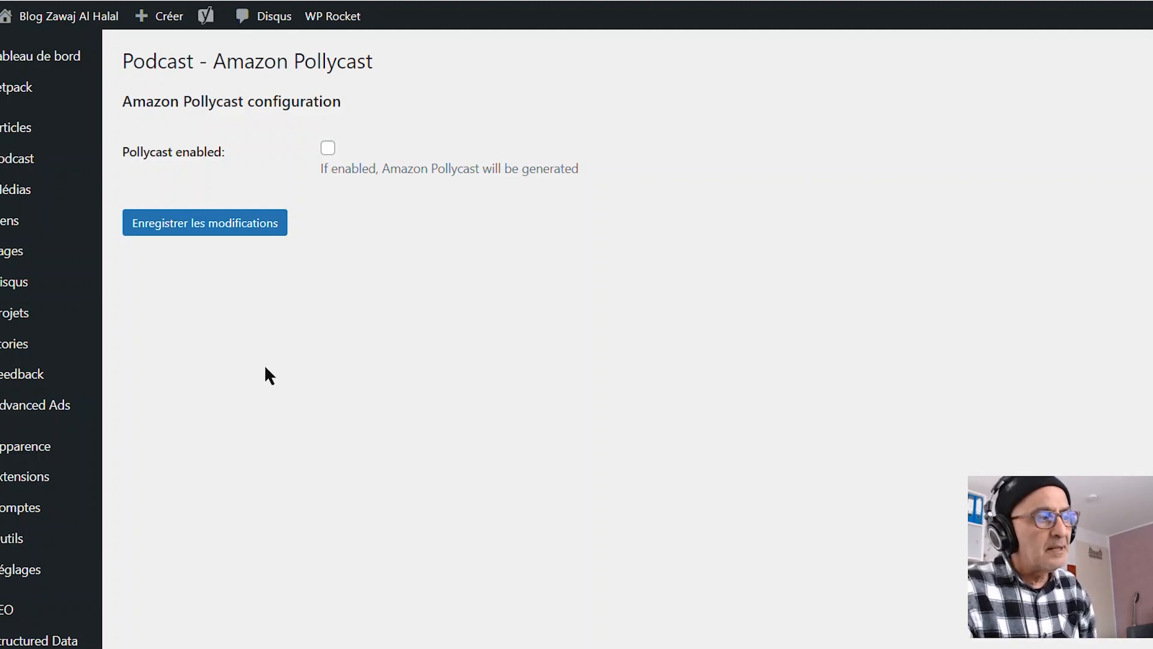
Open the AWS plugin's CloudFront setup page and review its origin and alternate domain name fields
scroll(262, 364, "down", 5)
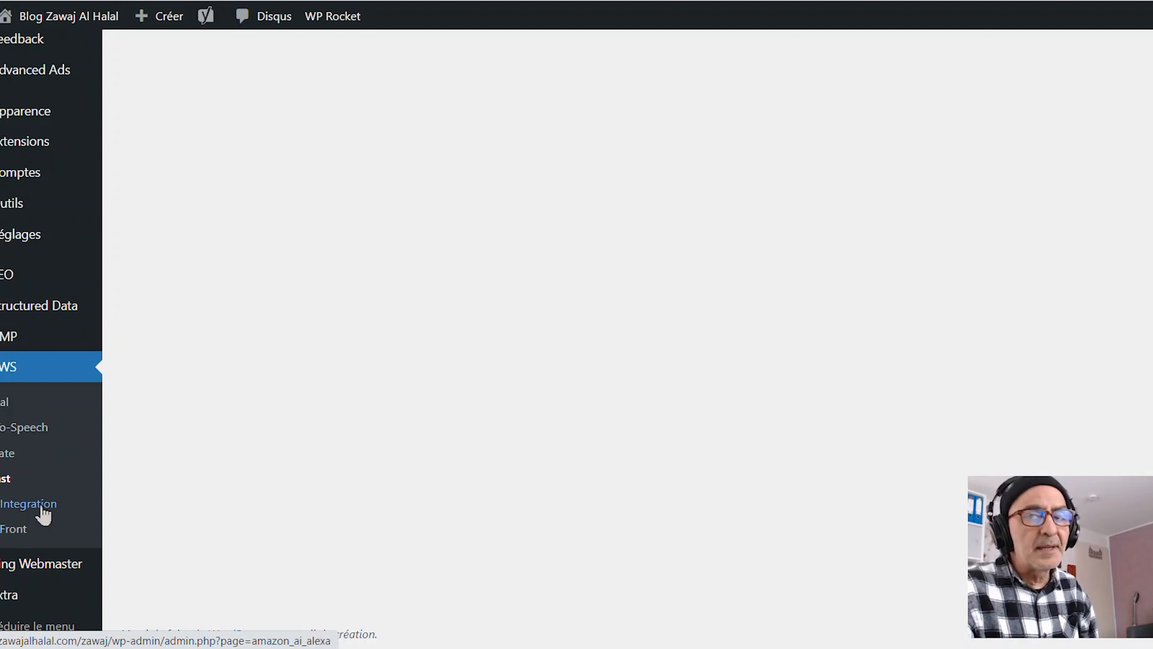
left_click(14, 536)
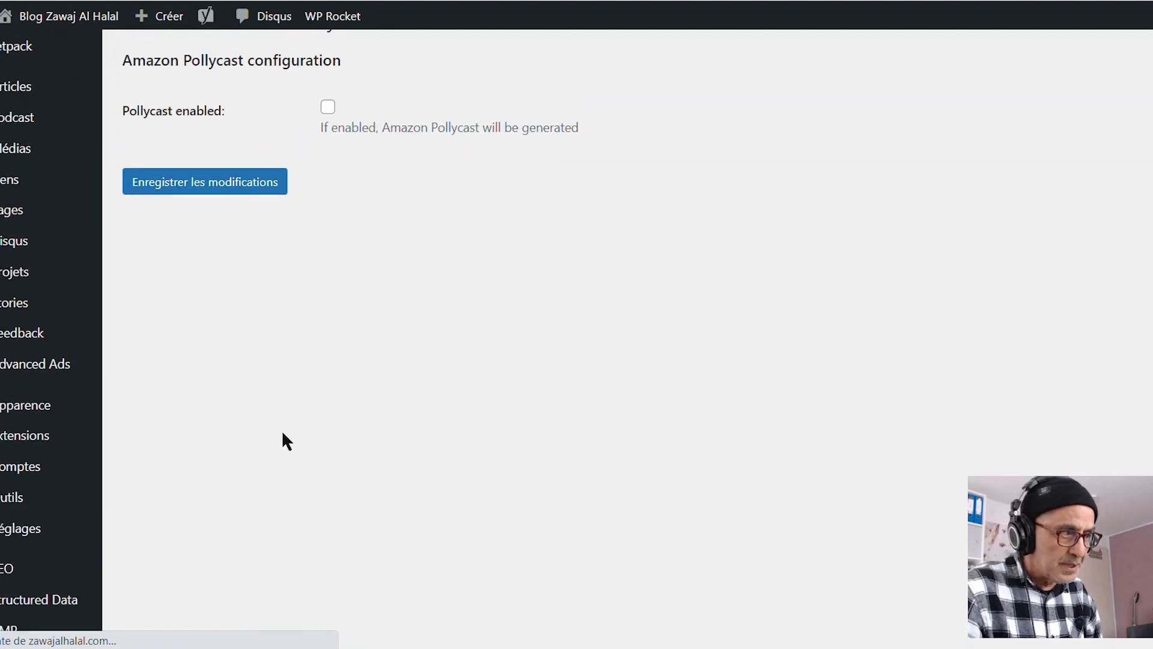
scroll(241, 432, "up", 1)
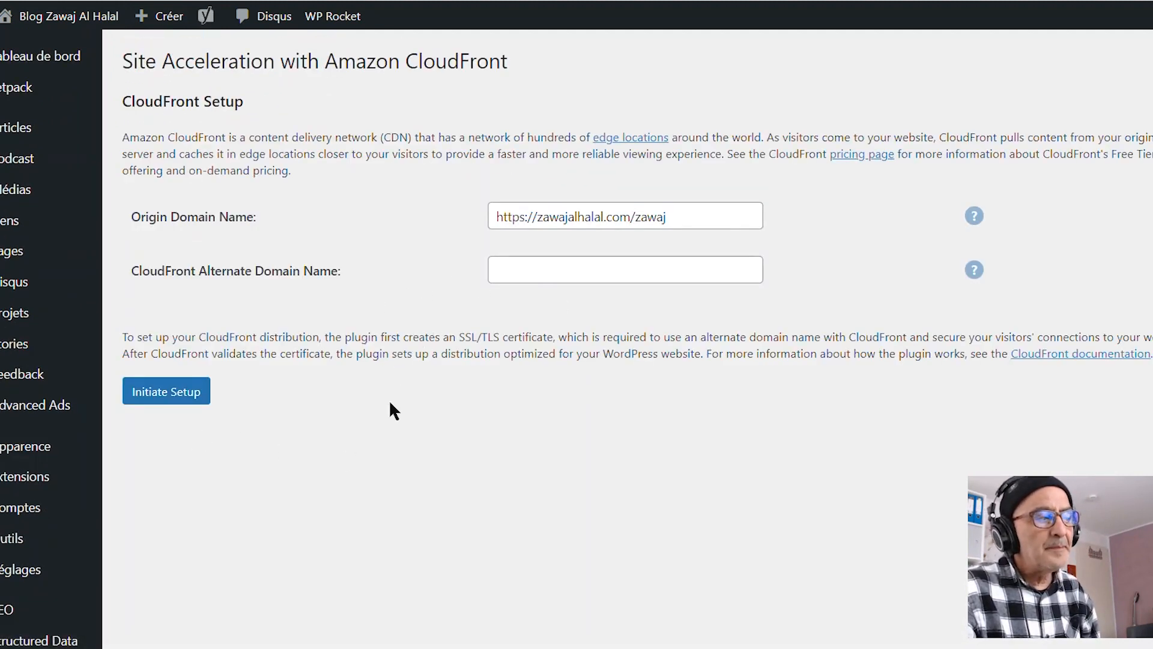
mouse_move(334, 30)
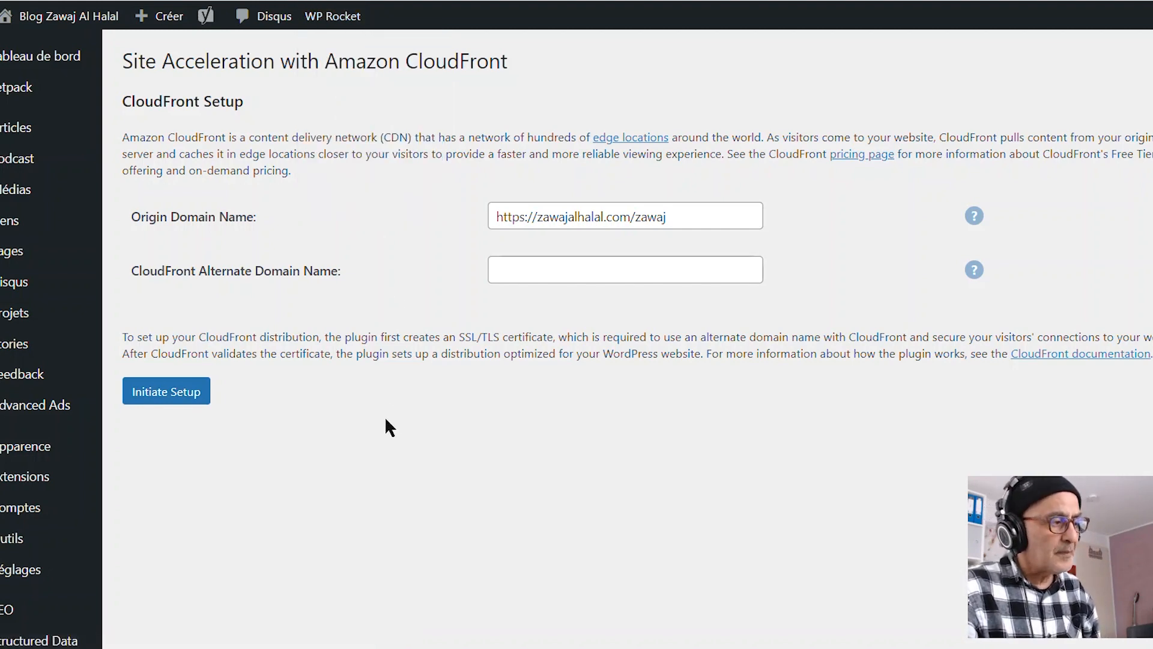
scroll(382, 415, "down", 2)
scroll(381, 416, "up", 2)
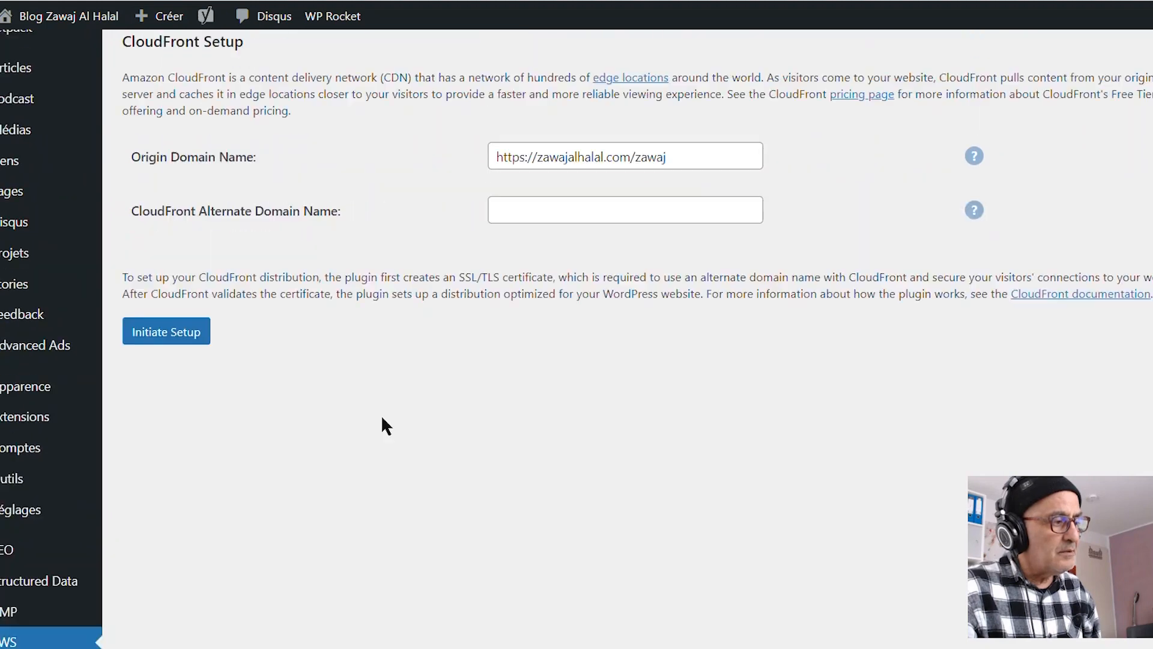
Visit the blog's public home page and open the article "Comment optimiser le contenu pour les moteurs de recherche"
mouse_move(18, 23)
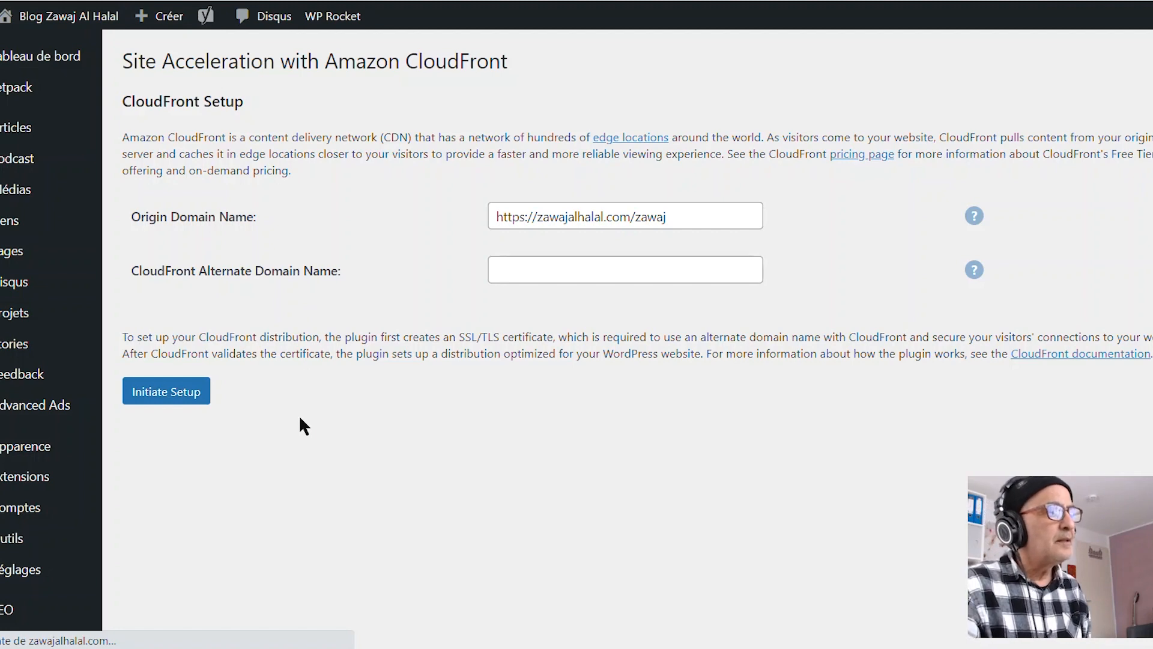
scroll(461, 394, "down", 5)
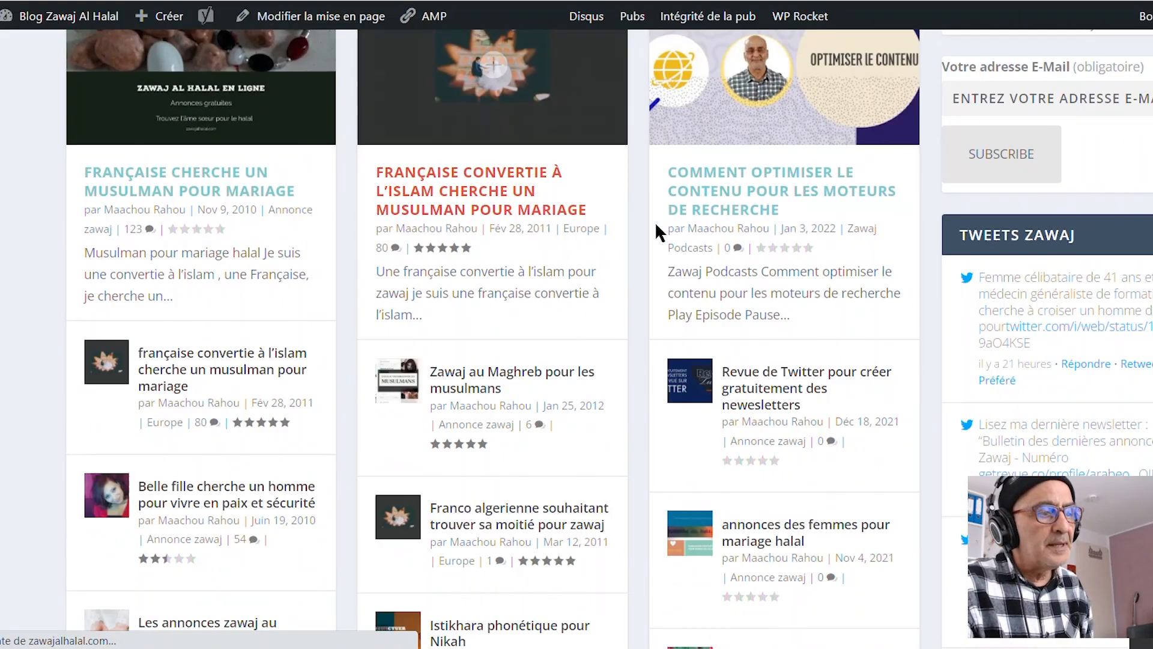
left_click(707, 212)
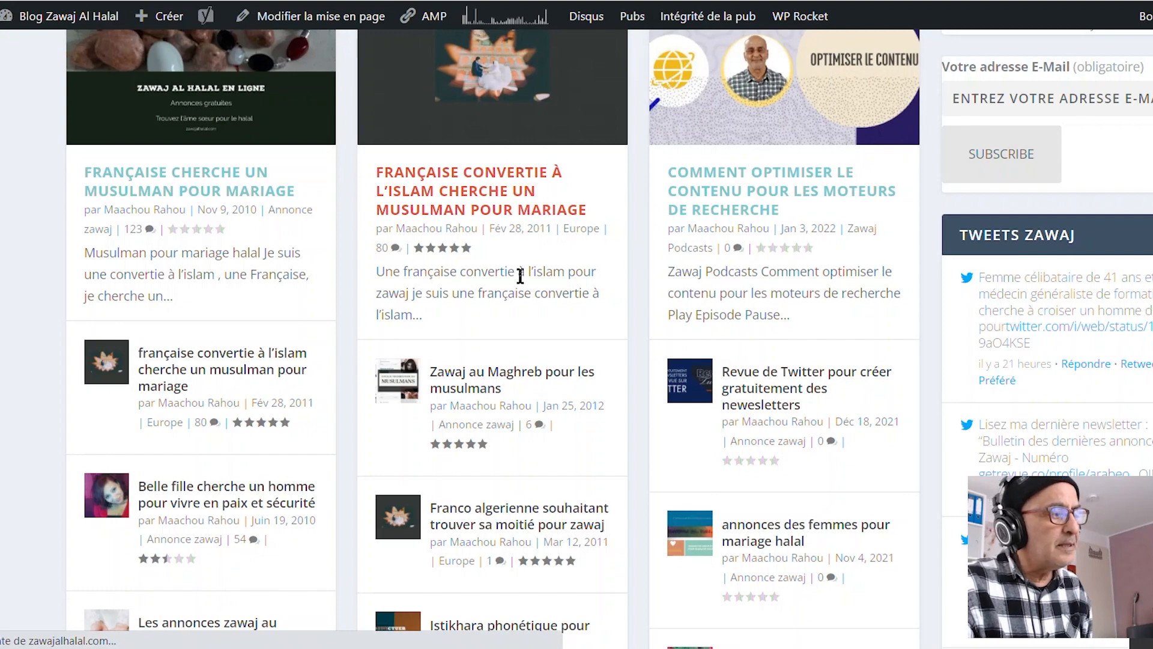
scroll(196, 267, "down", 10)
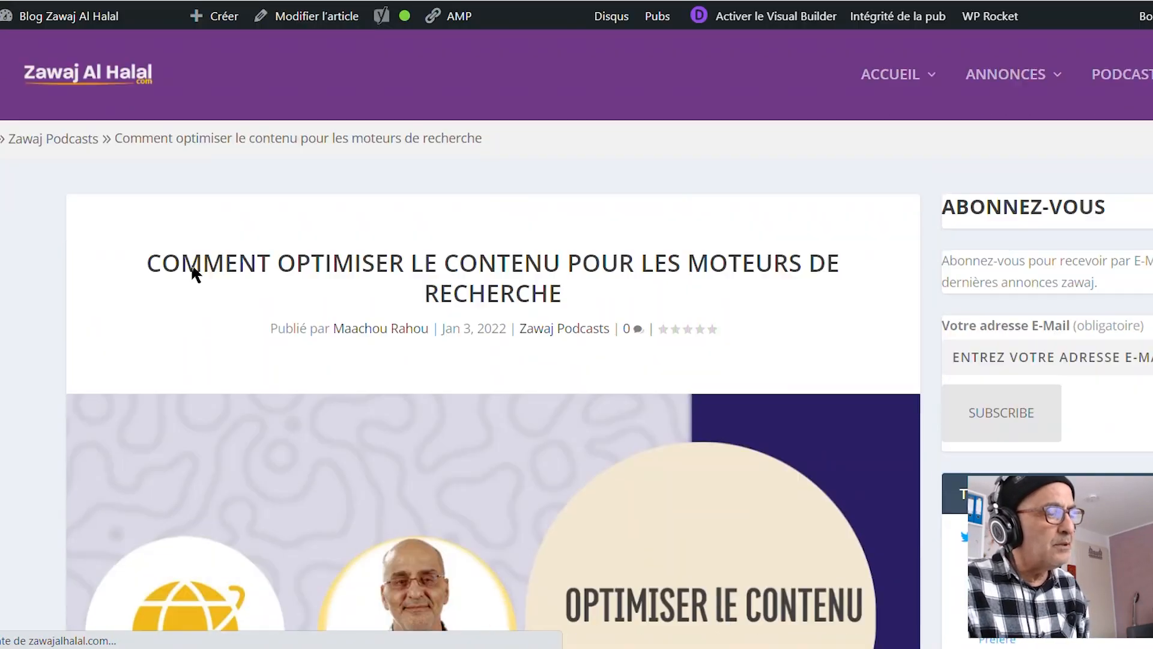
scroll(199, 311, "up", 2)
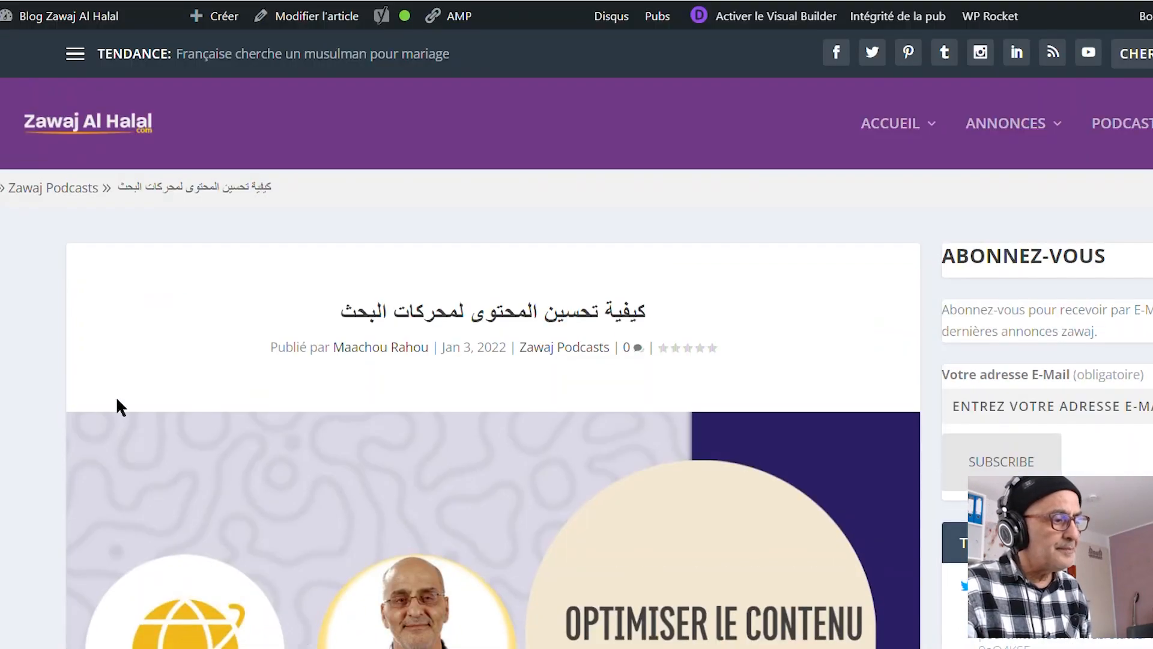
Examine the published article's Arabic and English translations, its language flags and the body text
scroll(507, 361, "down", 15)
scroll(507, 355, "up", 15)
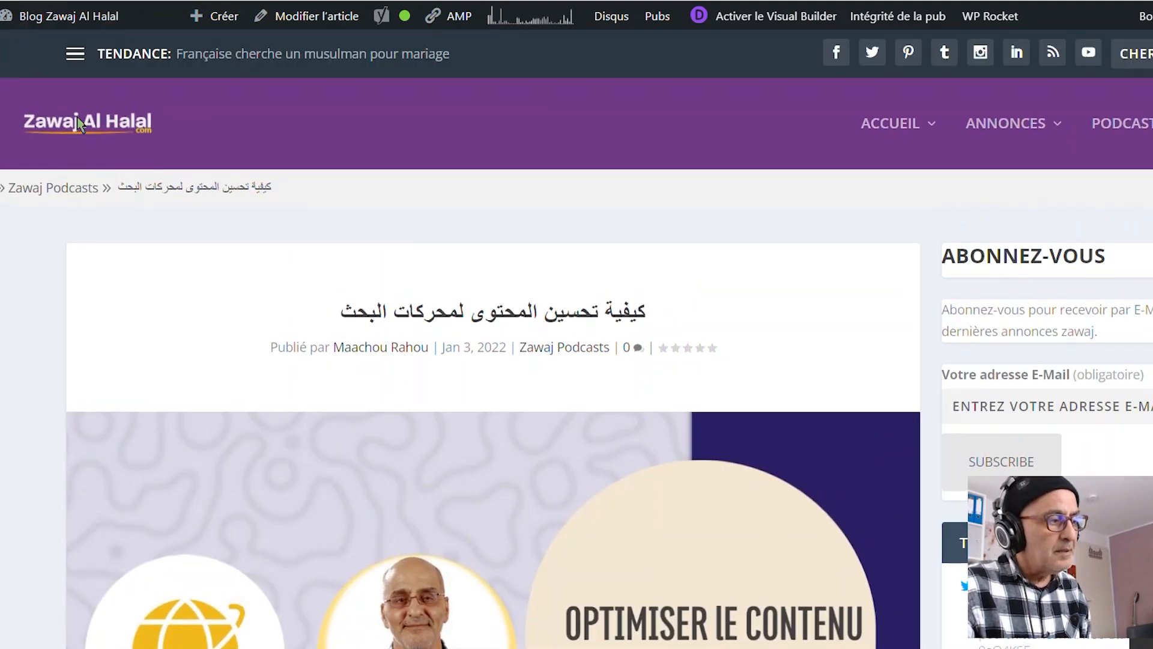
scroll(181, 300, "down", 10)
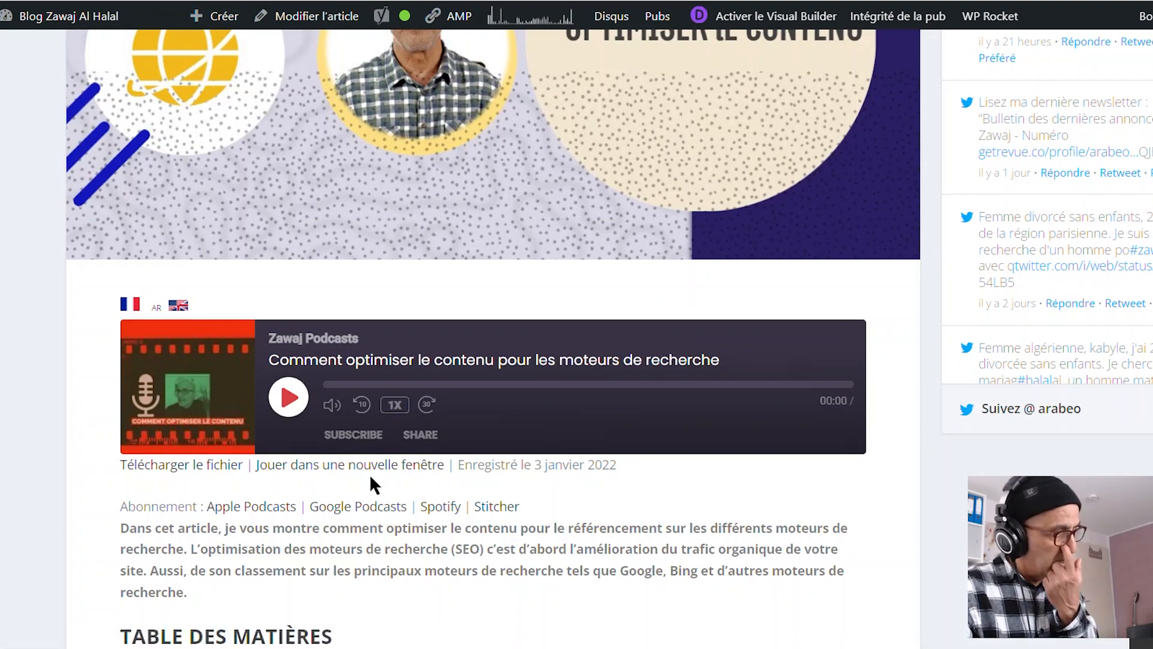
scroll(373, 480, "down", 10)
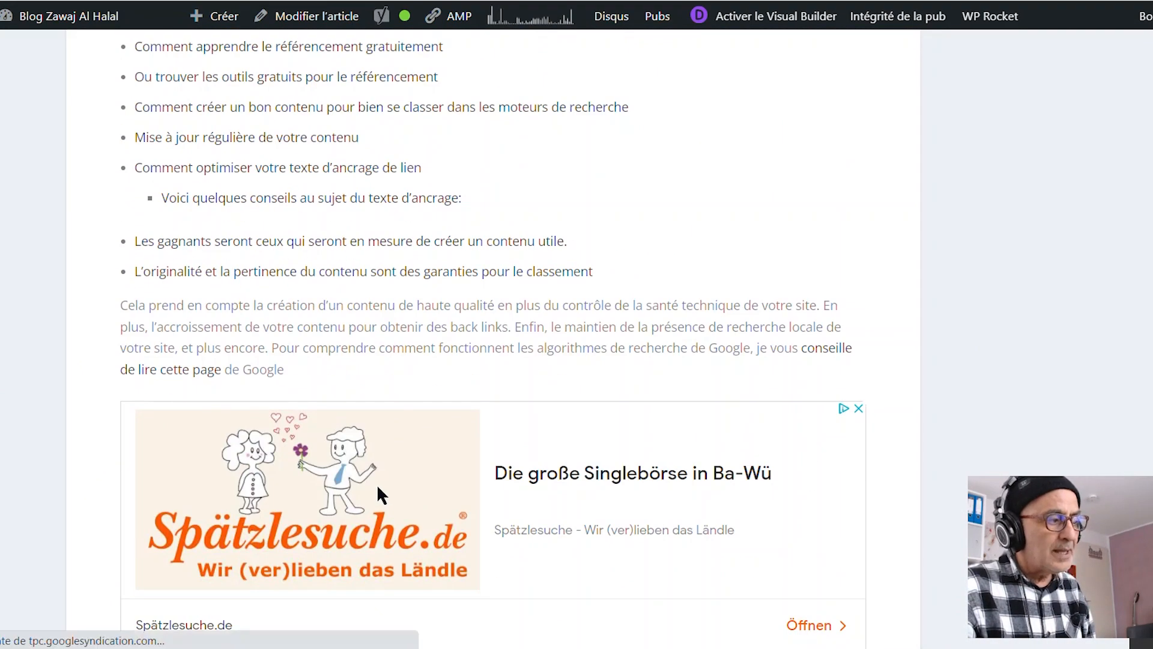
scroll(379, 490, "down", 15)
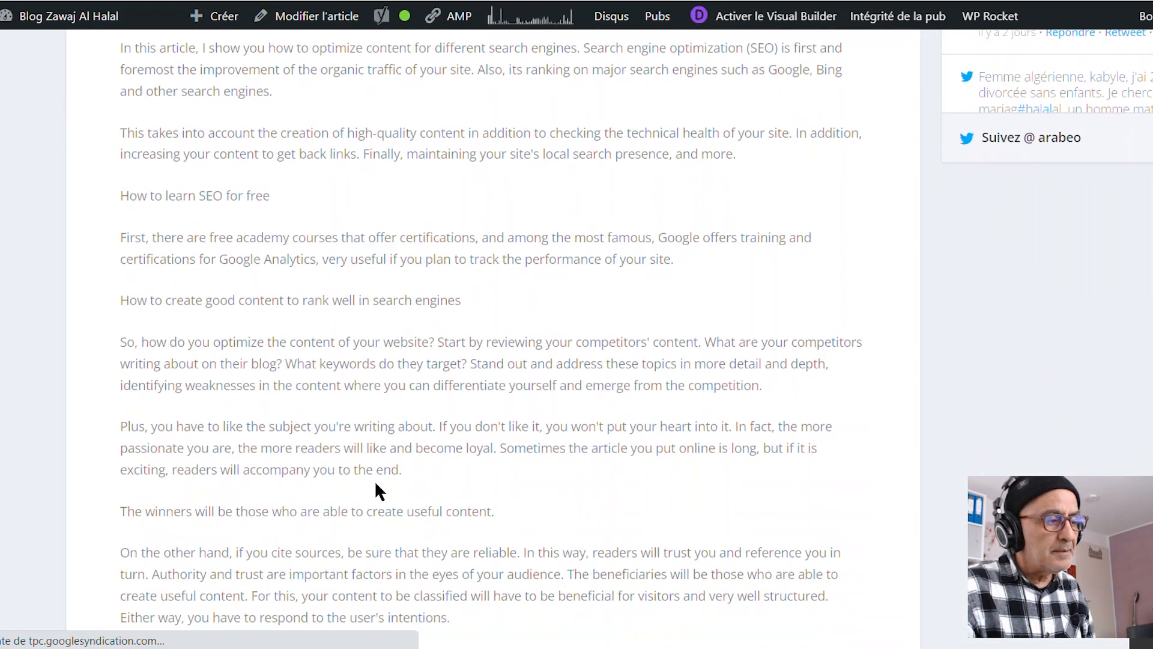
scroll(379, 490, "down", 3)
scroll(381, 489, "up", 10)
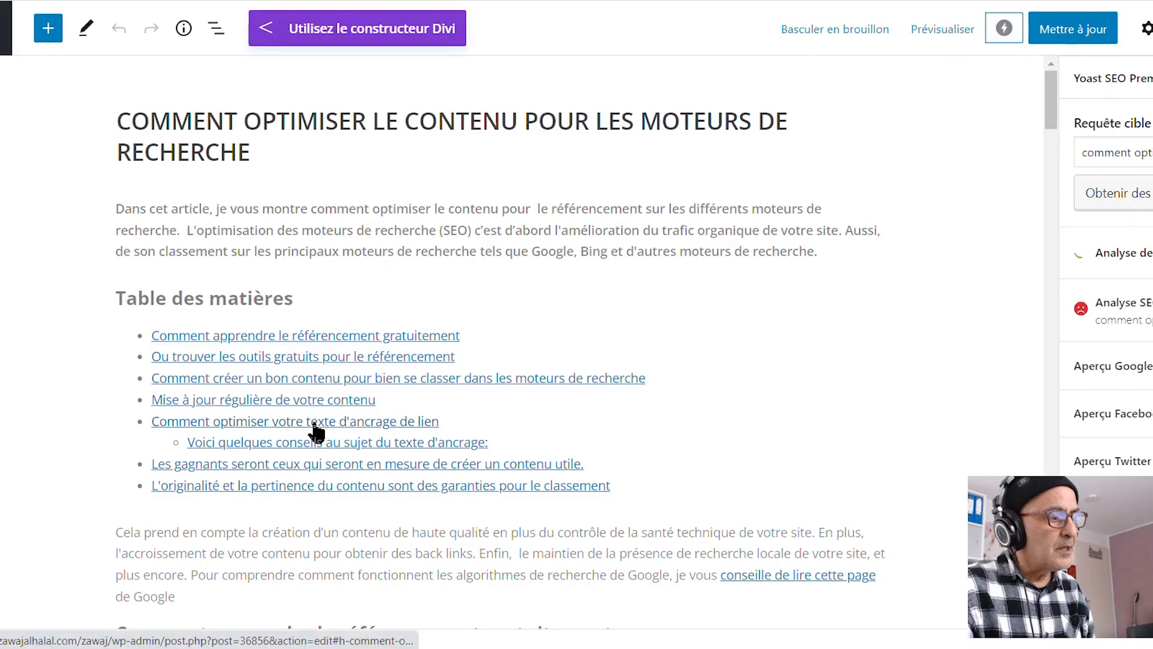
Find the Amazon Polly section below the article in the post editor and show how much the translation will cost to convert
scroll(312, 419, "down", 15)
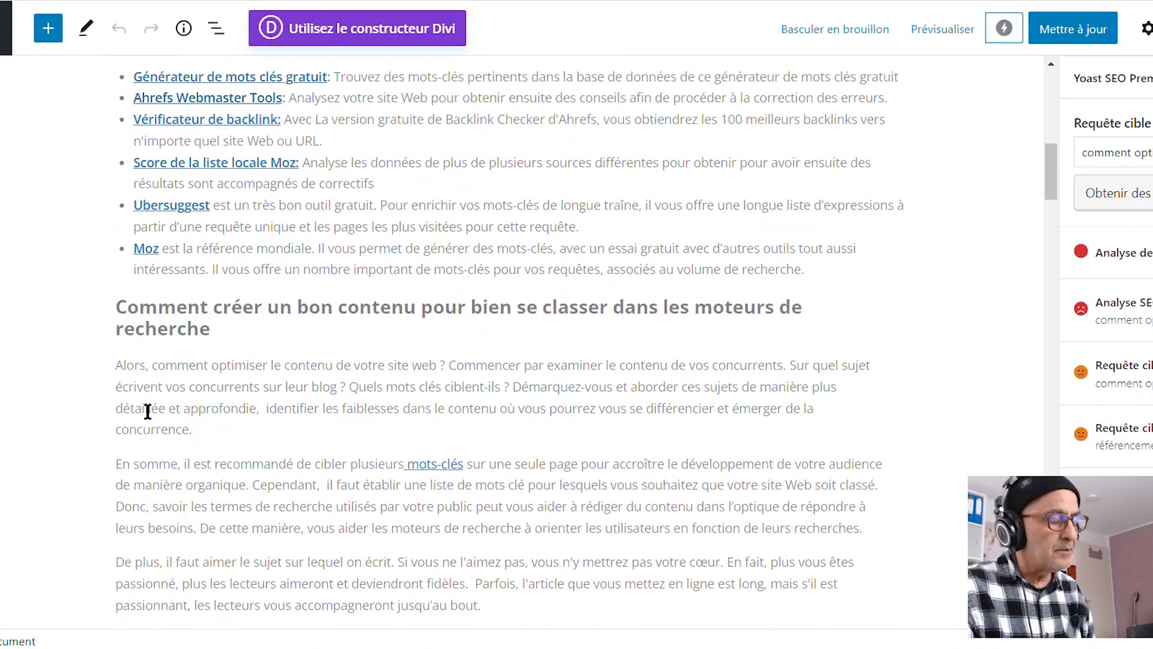
scroll(147, 410, "down", 15)
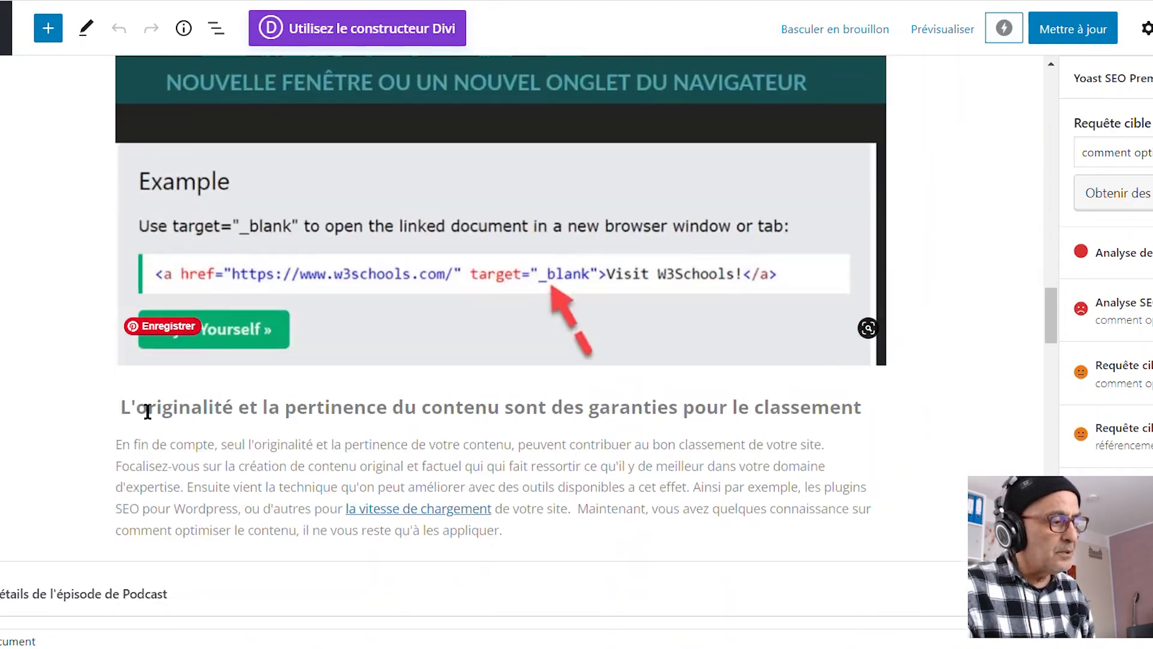
scroll(148, 410, "down", 15)
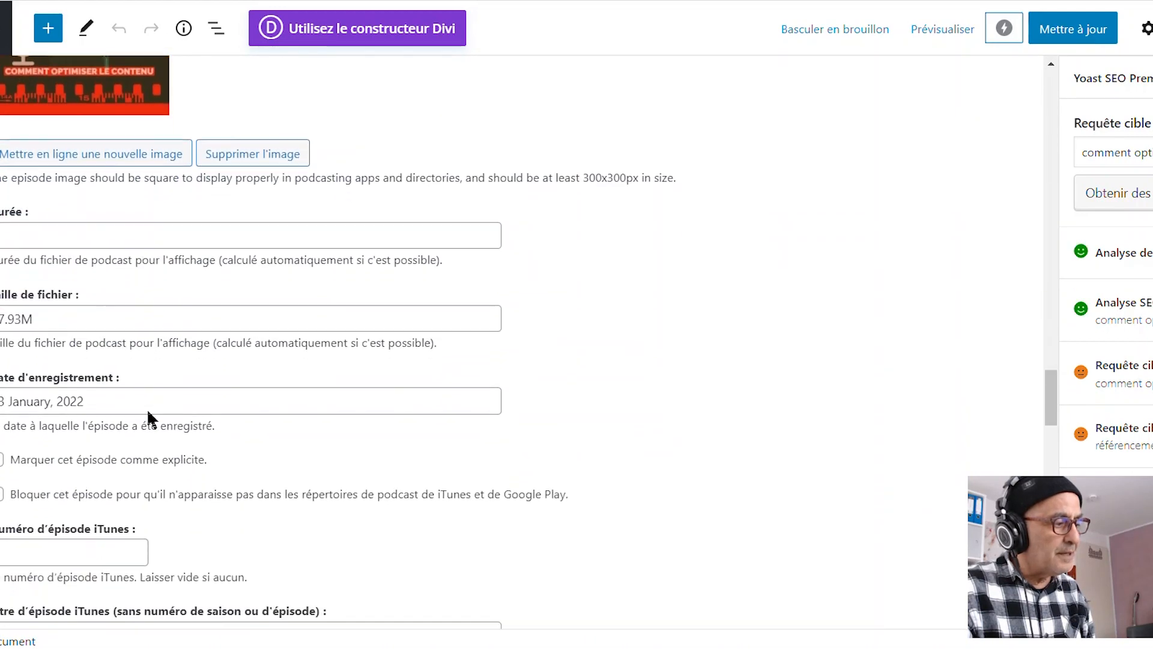
scroll(148, 411, "down", 3)
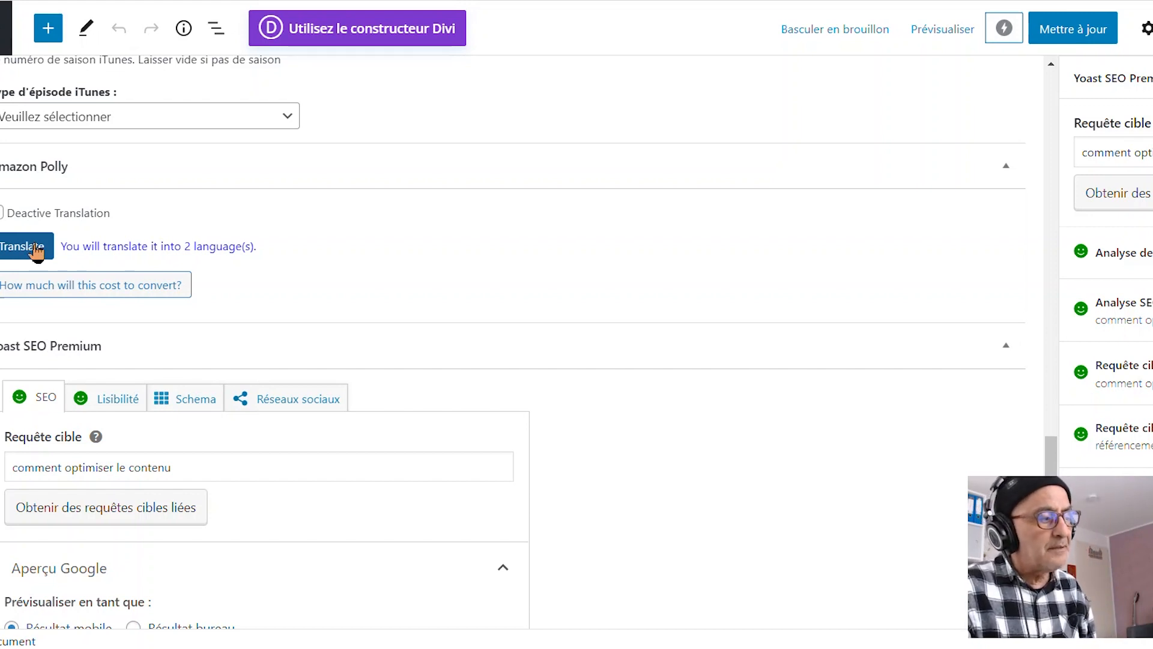
left_click(48, 288)
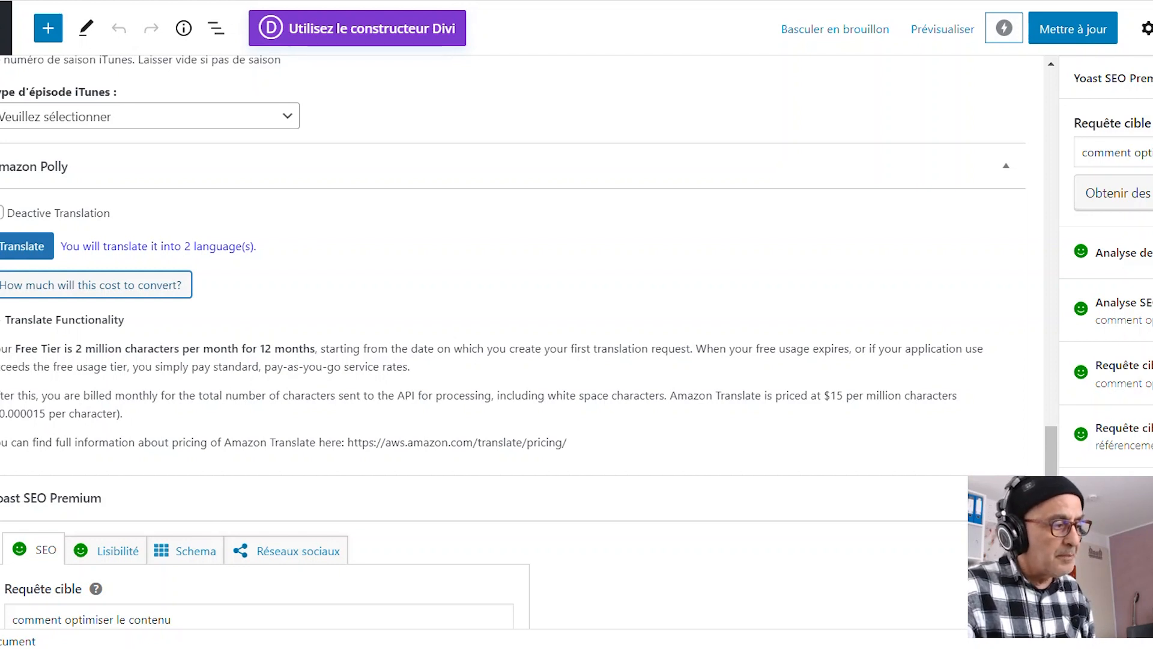
Select the Translate Functionality pricing text, translate it into French with Google Traduction, read the translation and dismiss it
left_click_drag(1, 347, 602, 459)
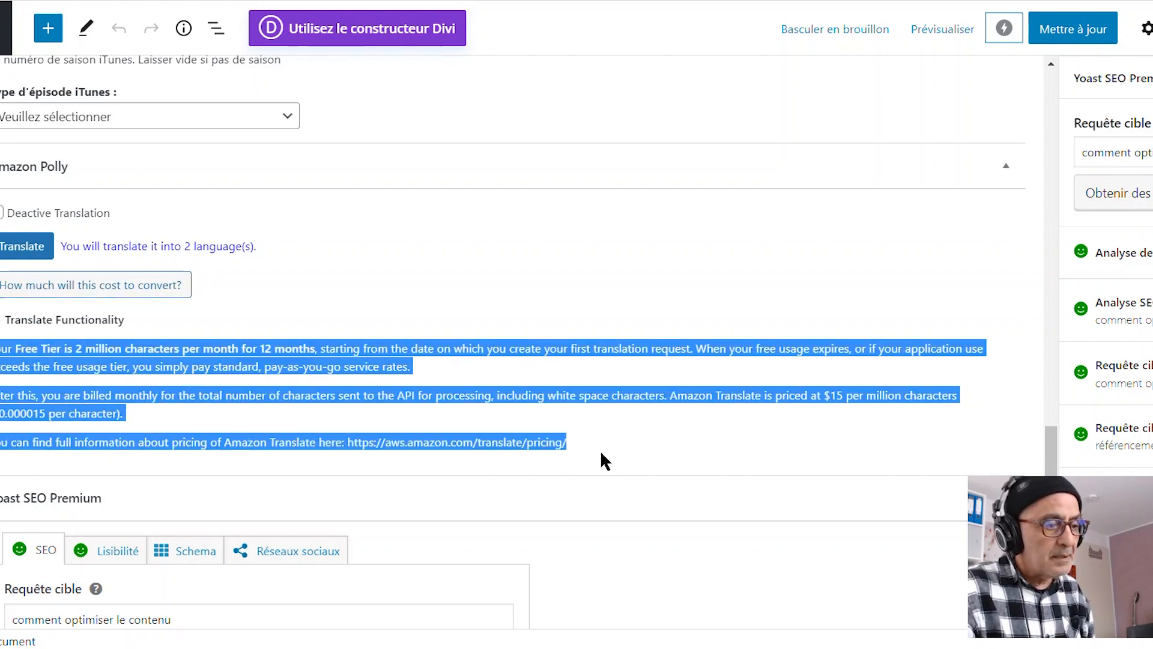
right_click(321, 359)
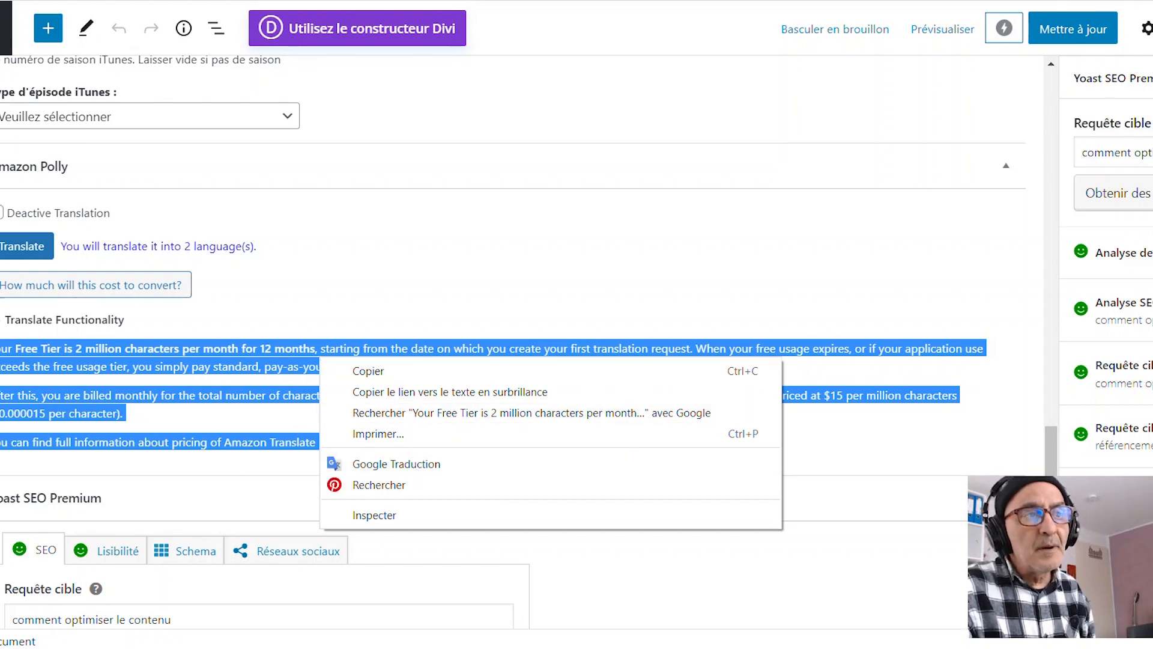
key("Escape")
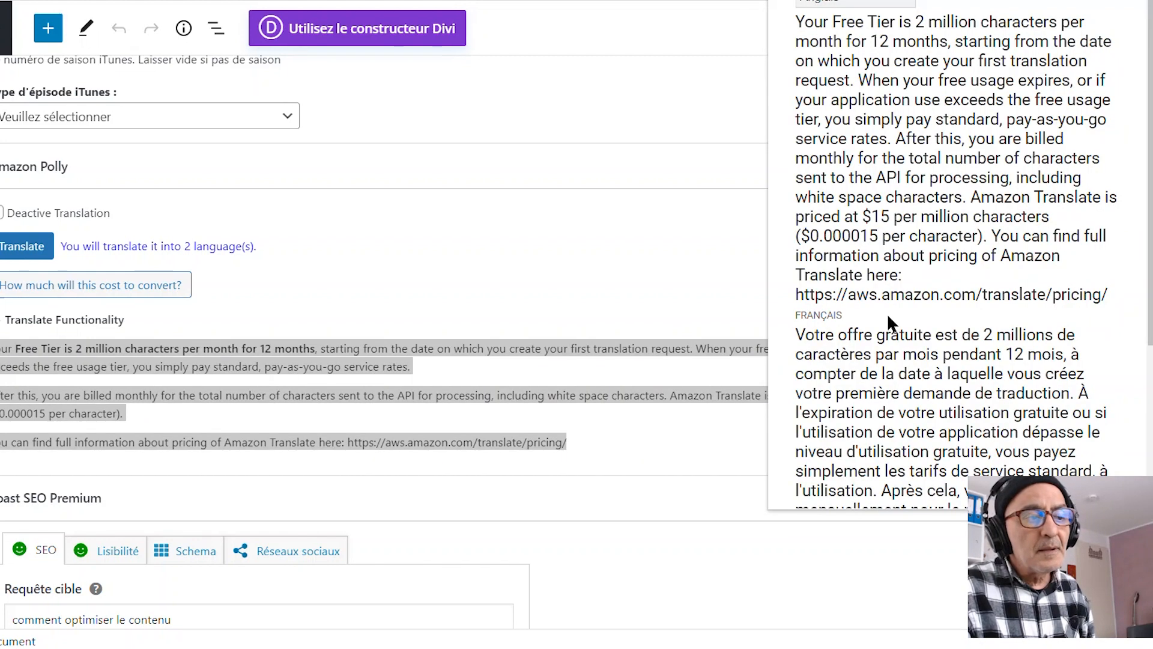
scroll(888, 313, "down", 3)
scroll(888, 312, "down", 1)
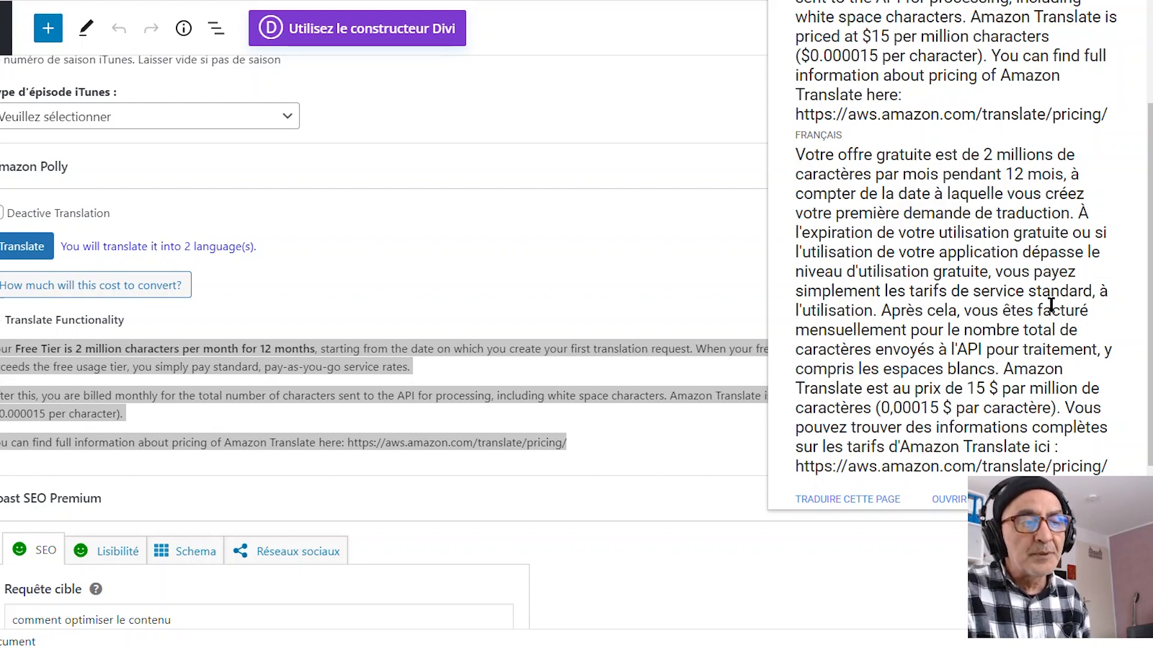
scroll(1041, 330, "down", 1)
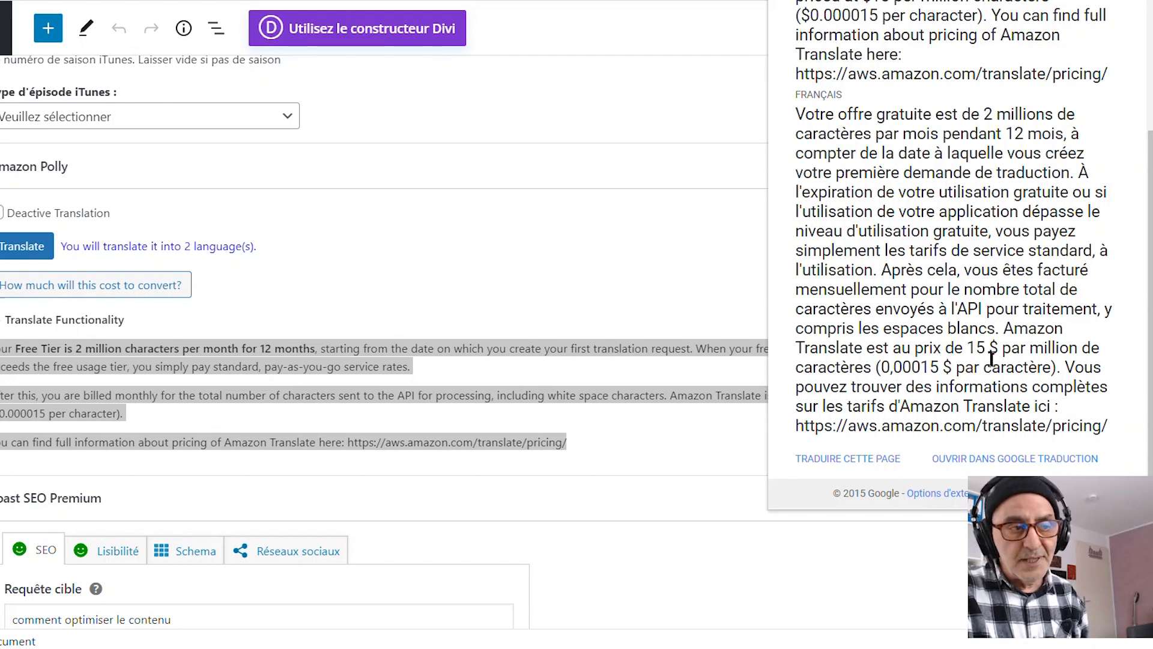
left_click(349, 359)
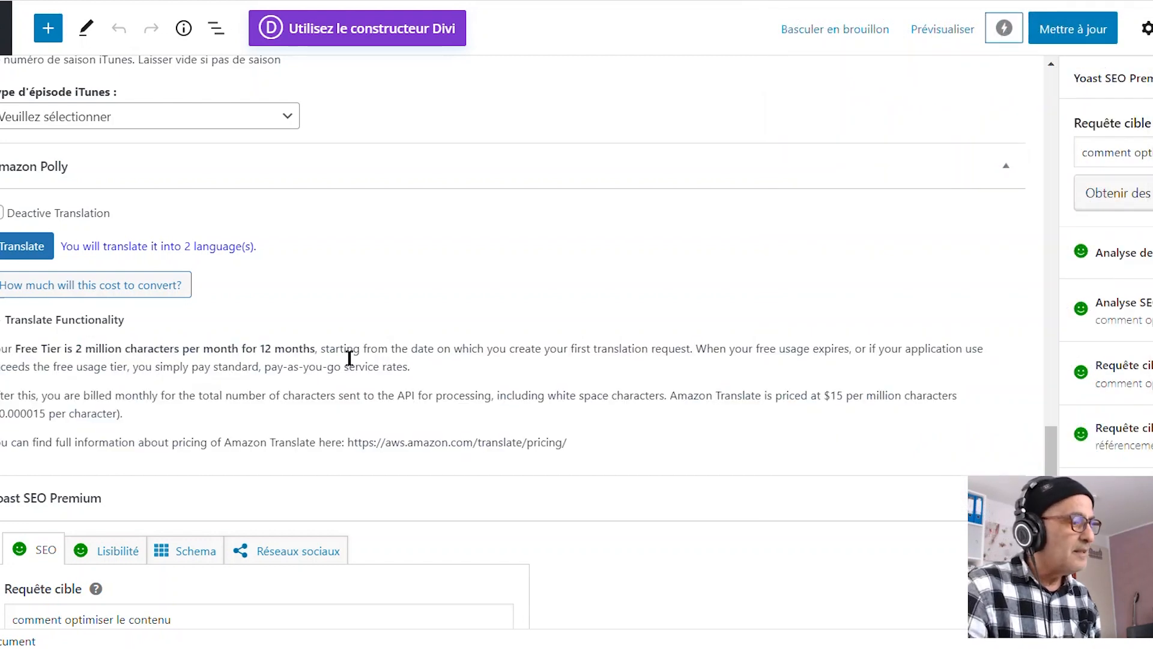
Examine the post's Amazon Polly translation options and the Yoast SEO Premium preview, meta fields and analysis sections
scroll(349, 359, "down", 1)
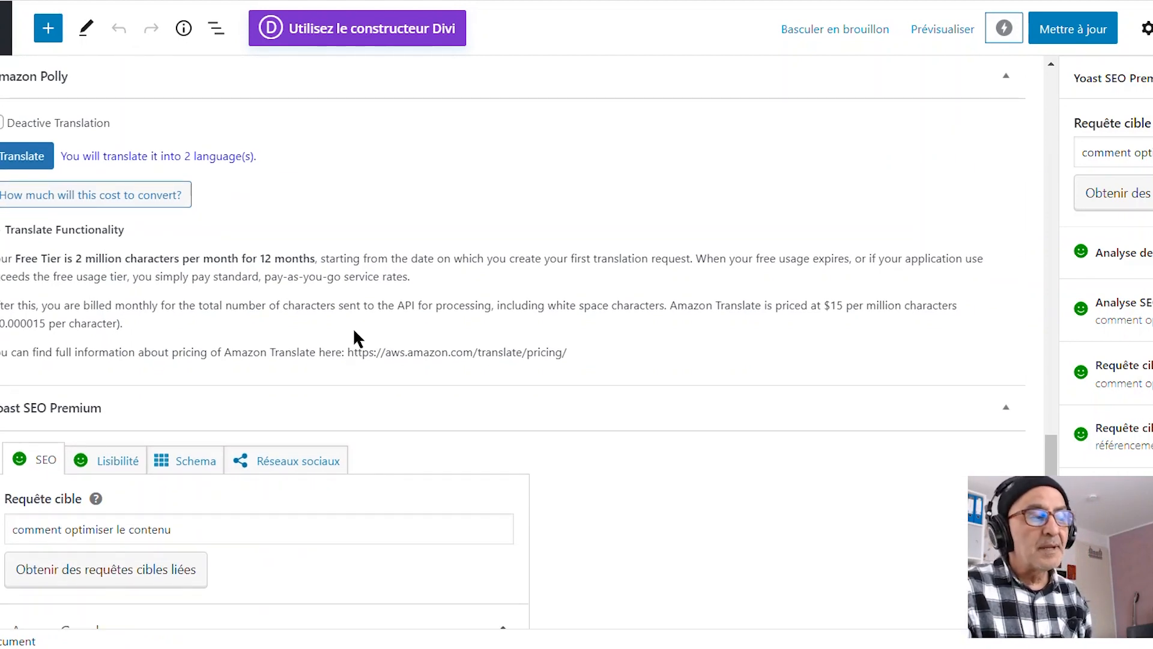
scroll(354, 331, "up", 1)
scroll(354, 331, "down", 5)
scroll(358, 338, "down", 1)
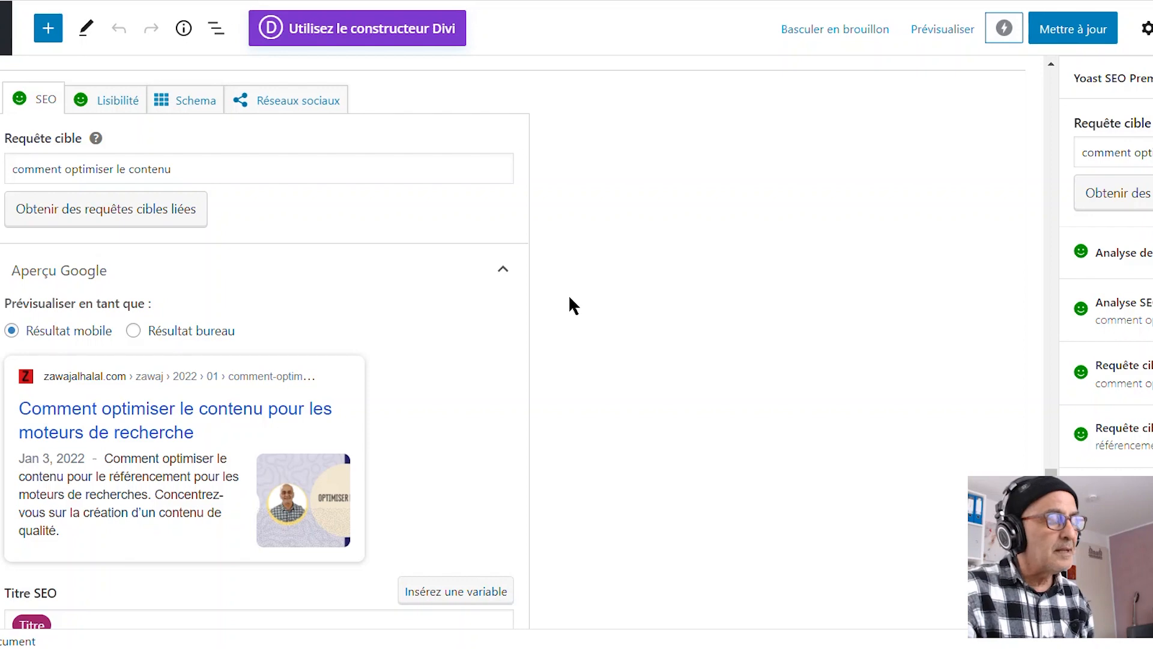
scroll(568, 298, "up", 7)
scroll(137, 319, "down", 5)
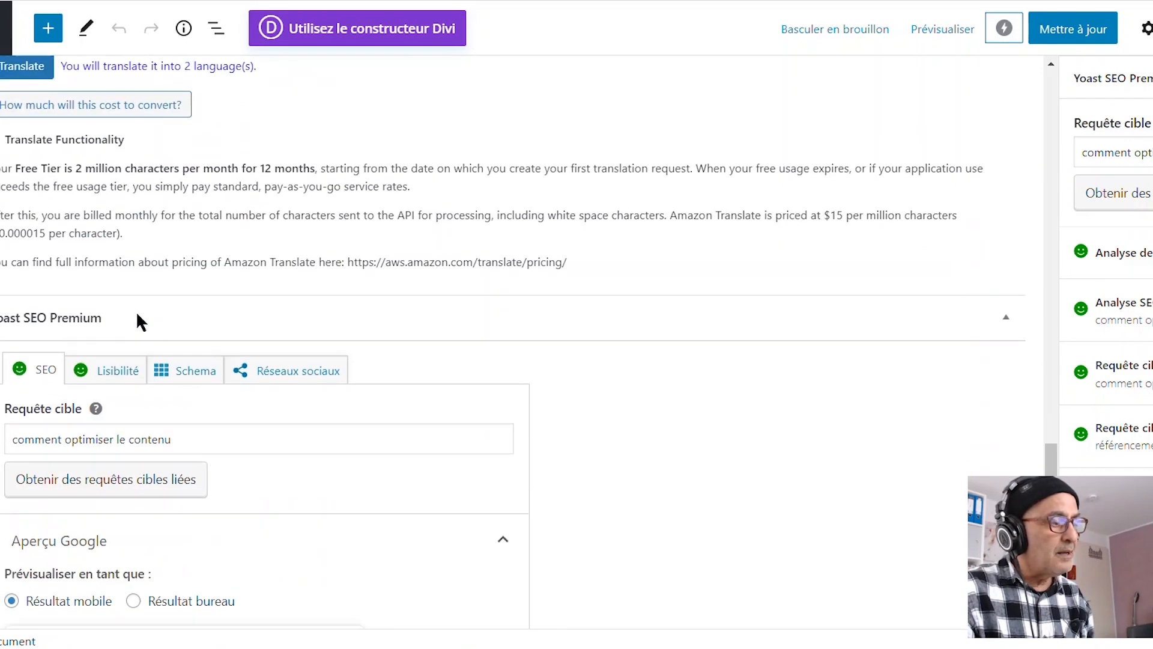
scroll(849, 111, "up", 5)
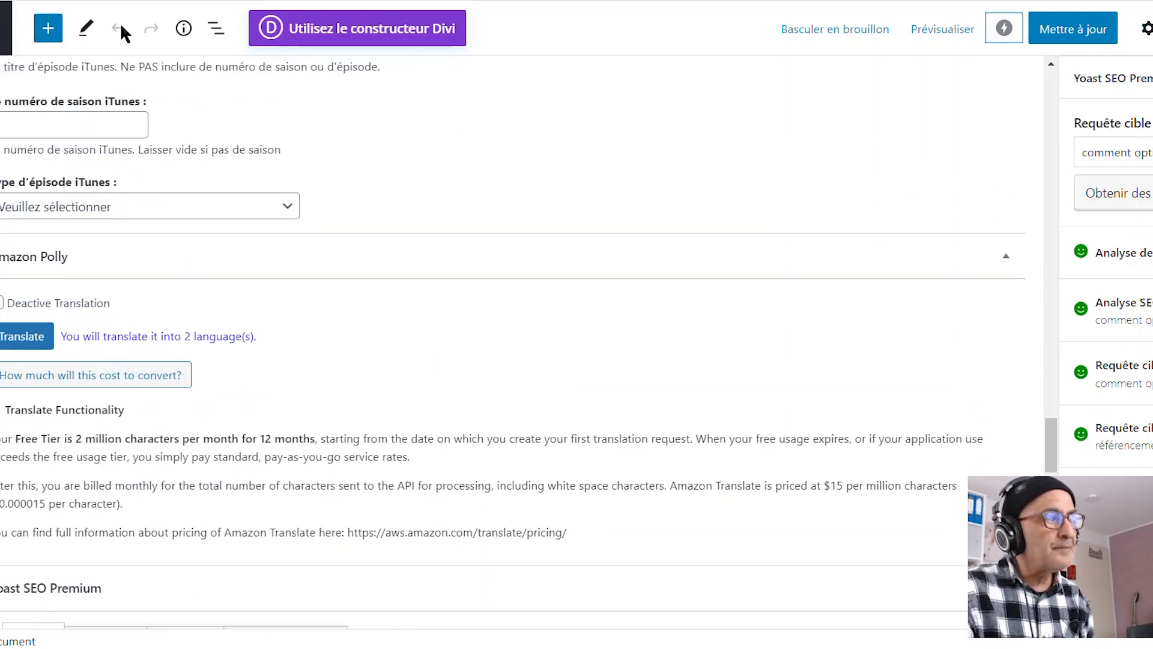
scroll(181, 300, "down", 3)
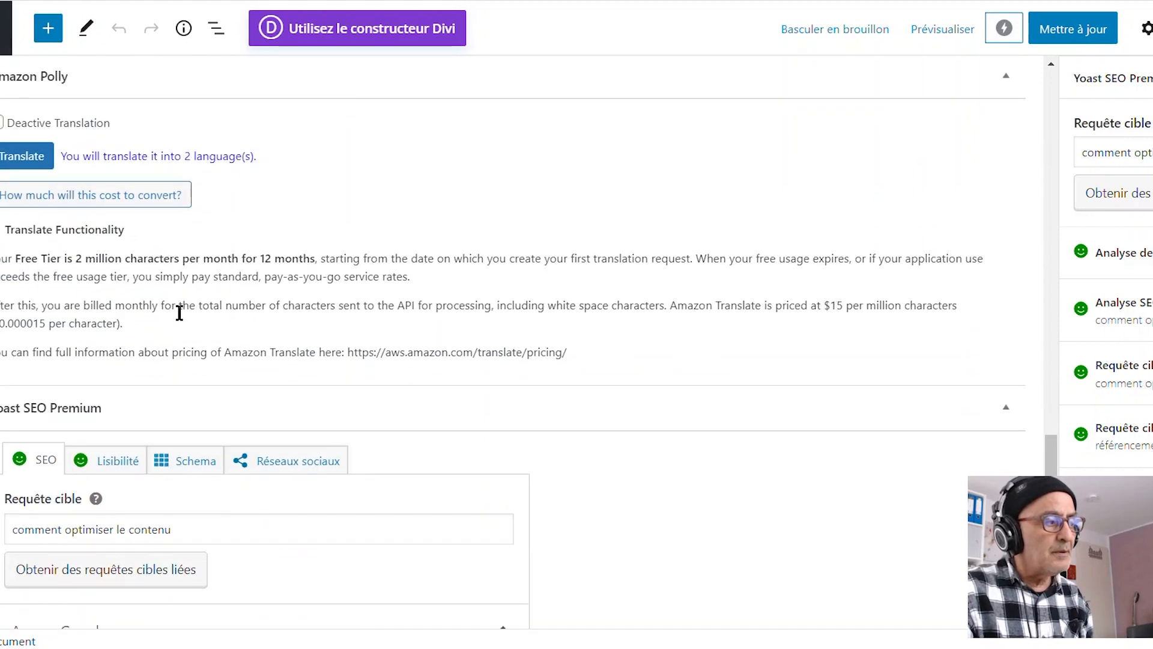
scroll(179, 312, "down", 7)
scroll(182, 321, "down", 7)
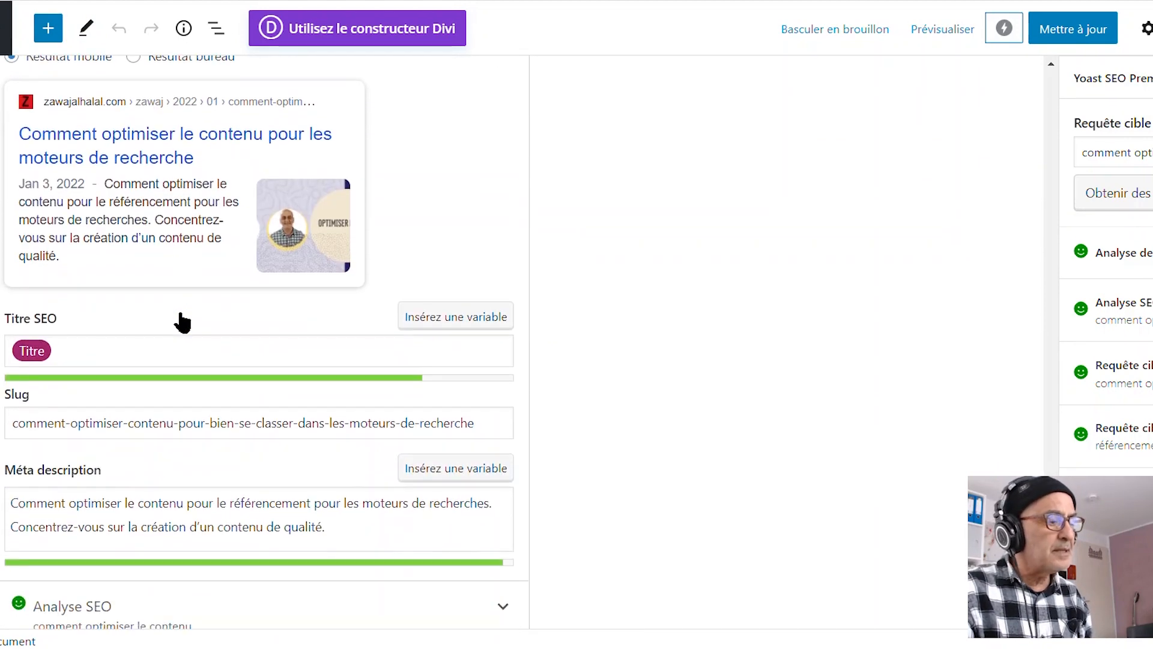
scroll(180, 321, "down", 3)
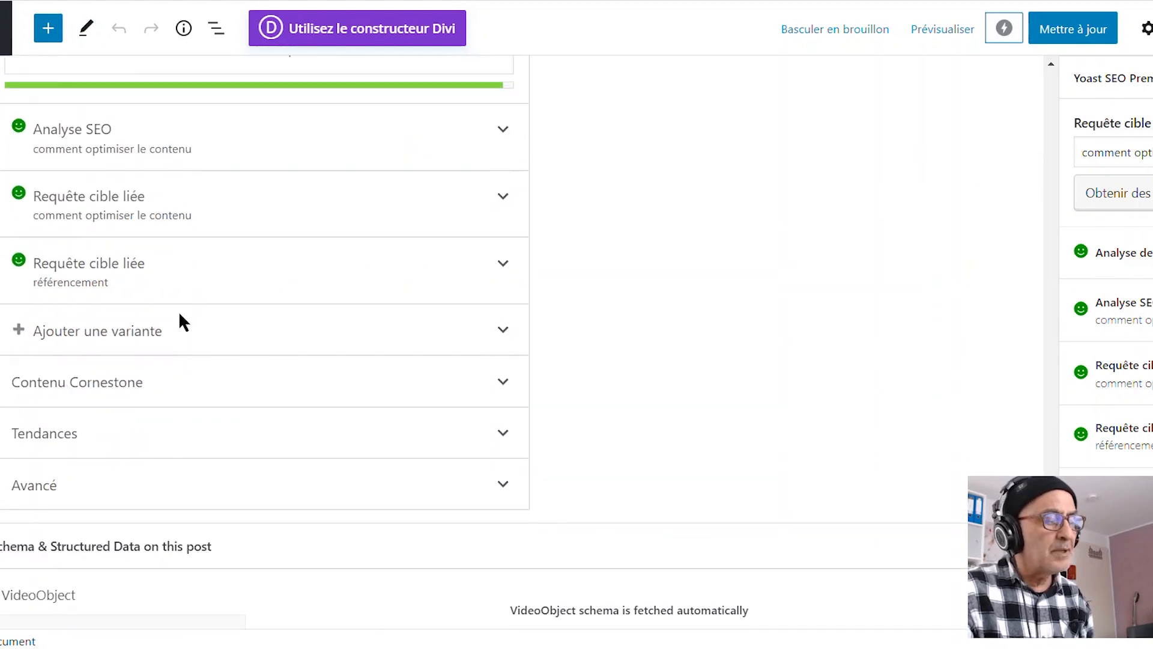
Review the post's podcast episode details and article body, going back up to the article title
scroll(608, 391, "up", 20)
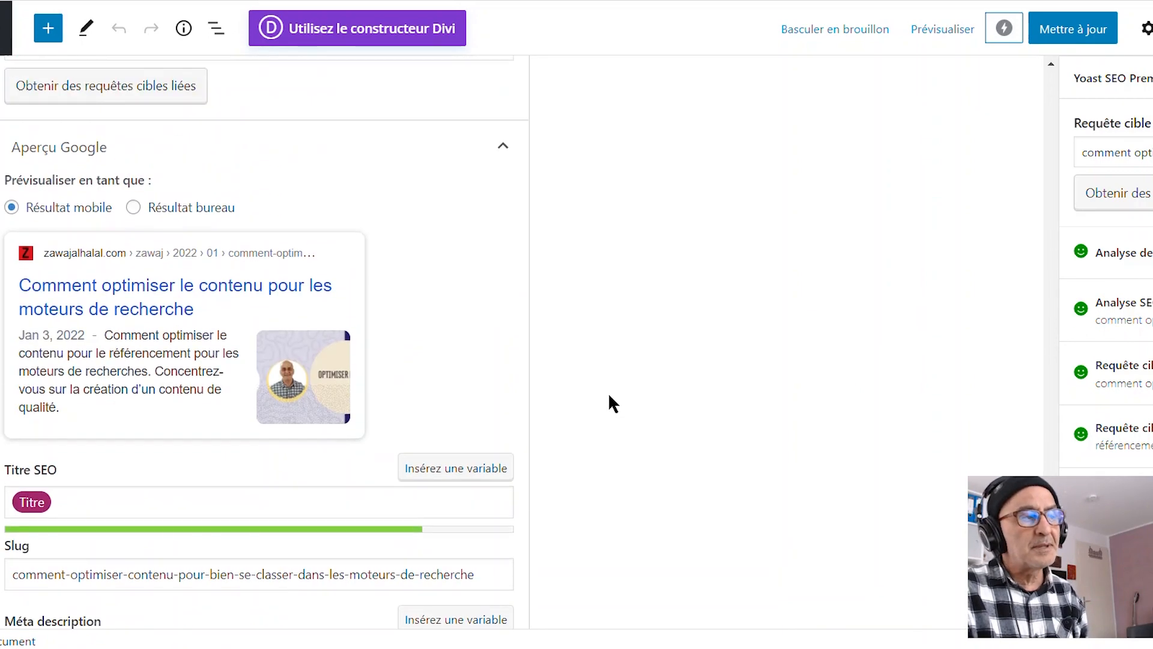
scroll(603, 403, "up", 10)
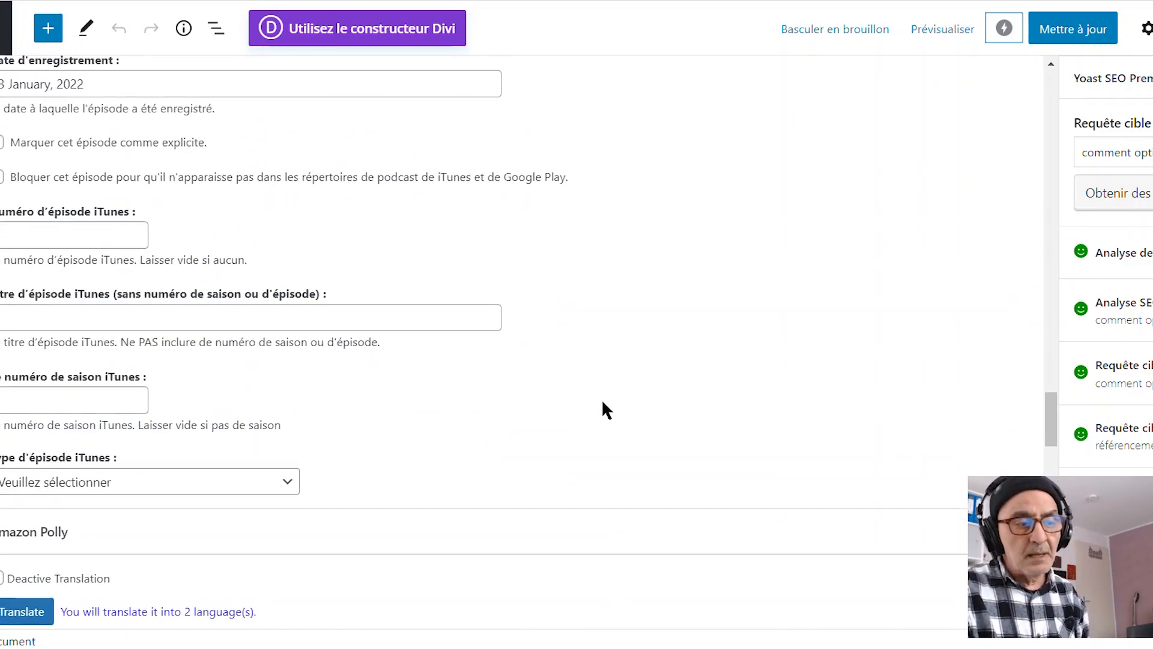
scroll(600, 399, "up", 12)
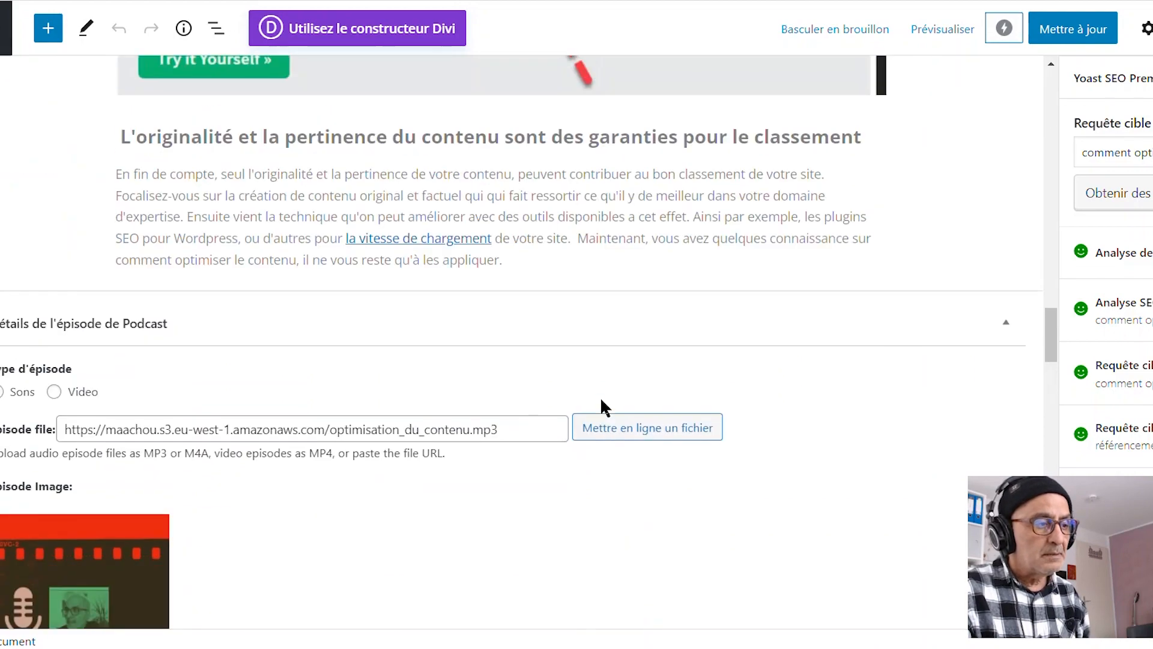
scroll(571, 375, "up", 6)
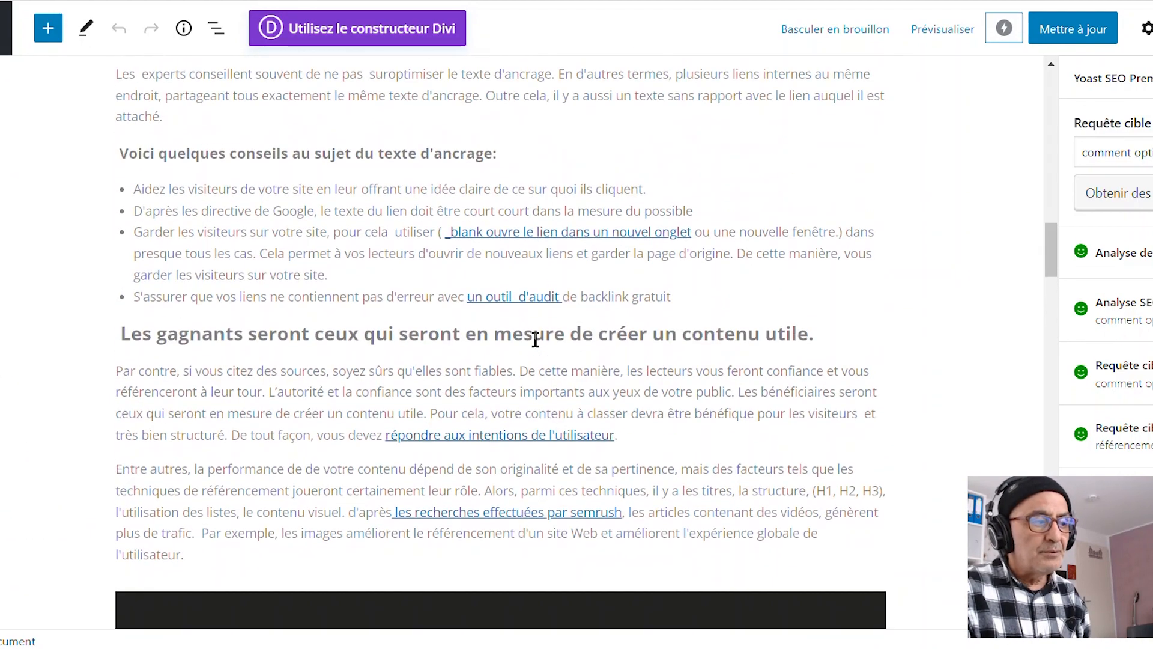
scroll(535, 339, "up", 15)
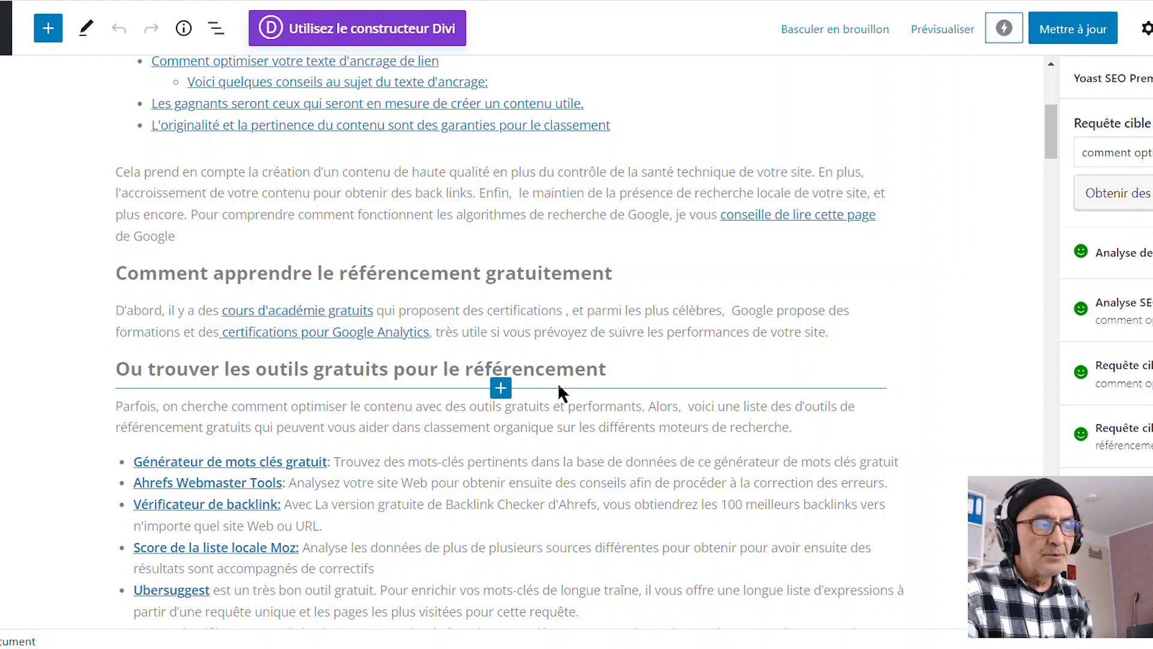
scroll(555, 387, "up", 5)
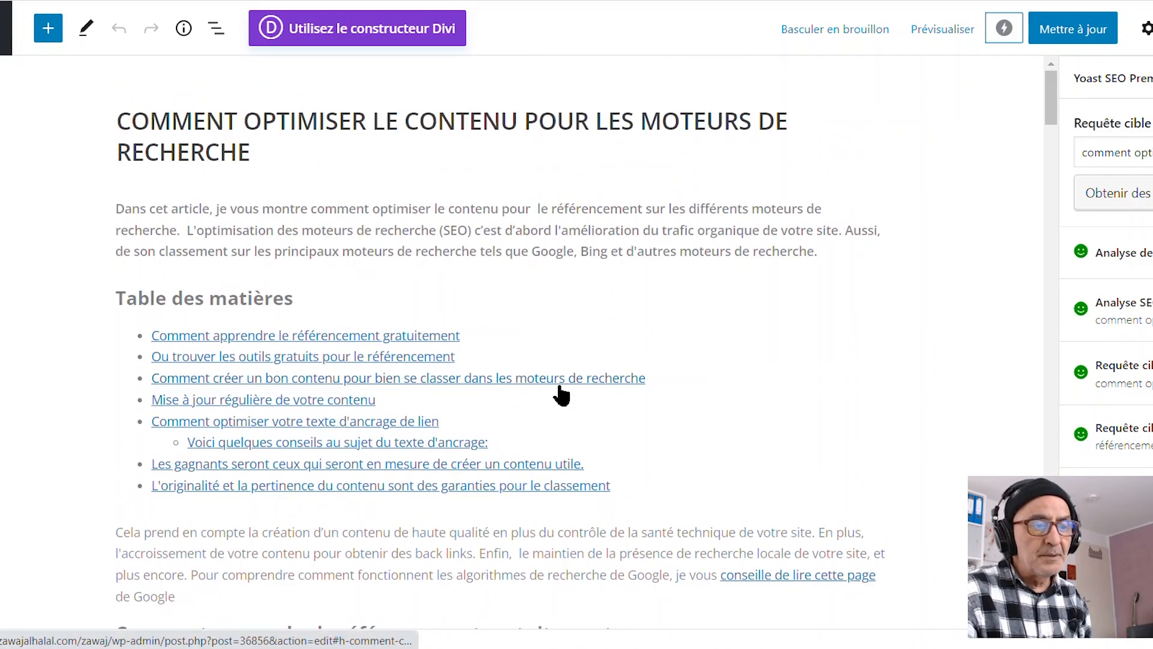